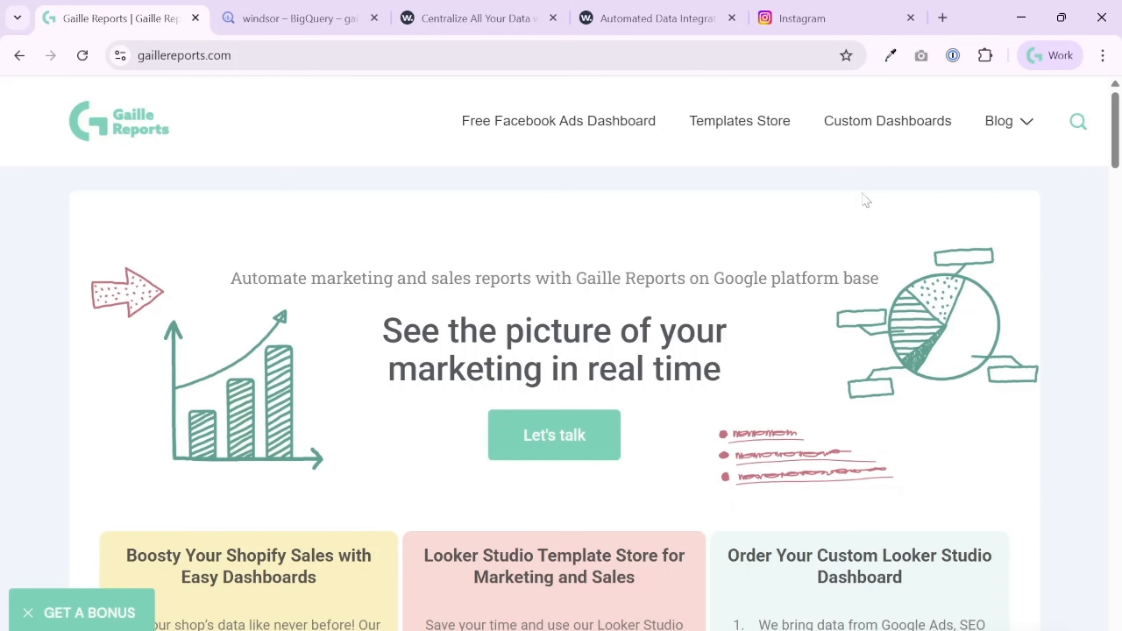
- Look over the Looker Studio dashboard templates offered on the Gaille Reports home page
{"action": "mouse_move", "coordinate": [993, 131]}
{"action": "left_click", "coordinate": [704, 133]}
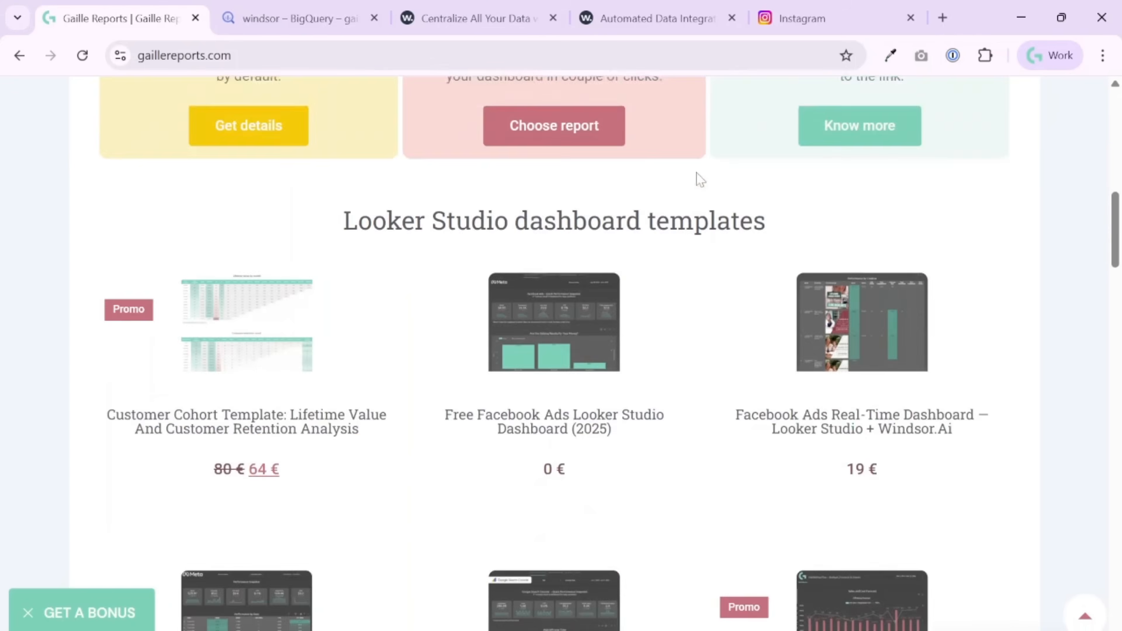
{"action": "scroll", "coordinate": [1029, 384], "scroll_direction": "down", "scroll_amount": 4}
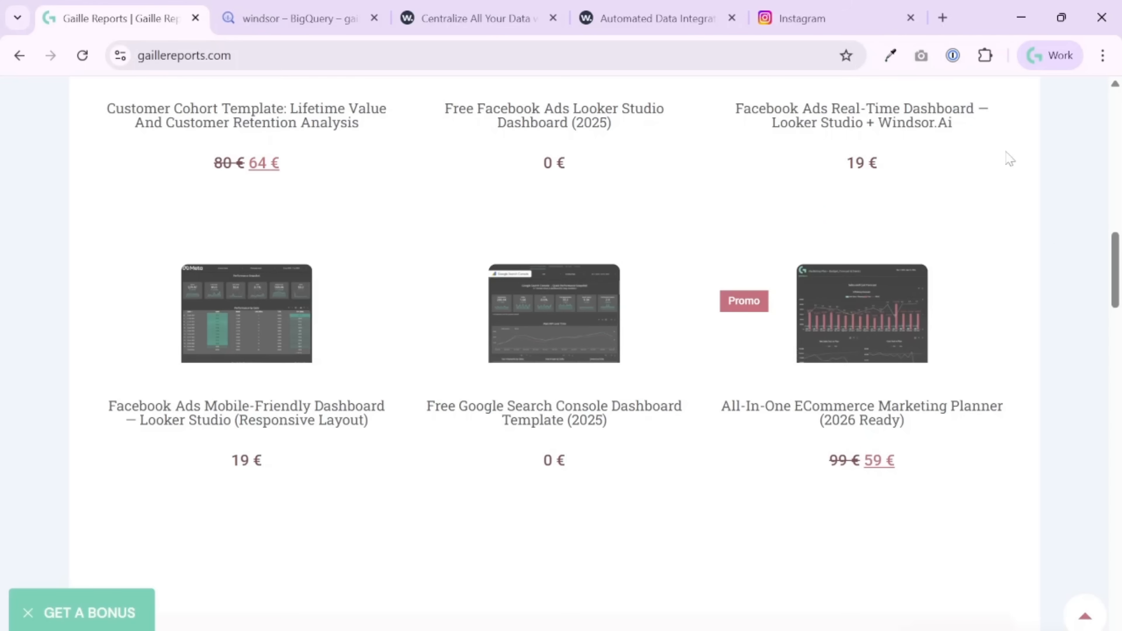
- Glance at the BigQuery query results, switch to Windsor.ai's data sources page and highlight the number of supported sources
{"action": "left_click", "coordinate": [329, 18]}
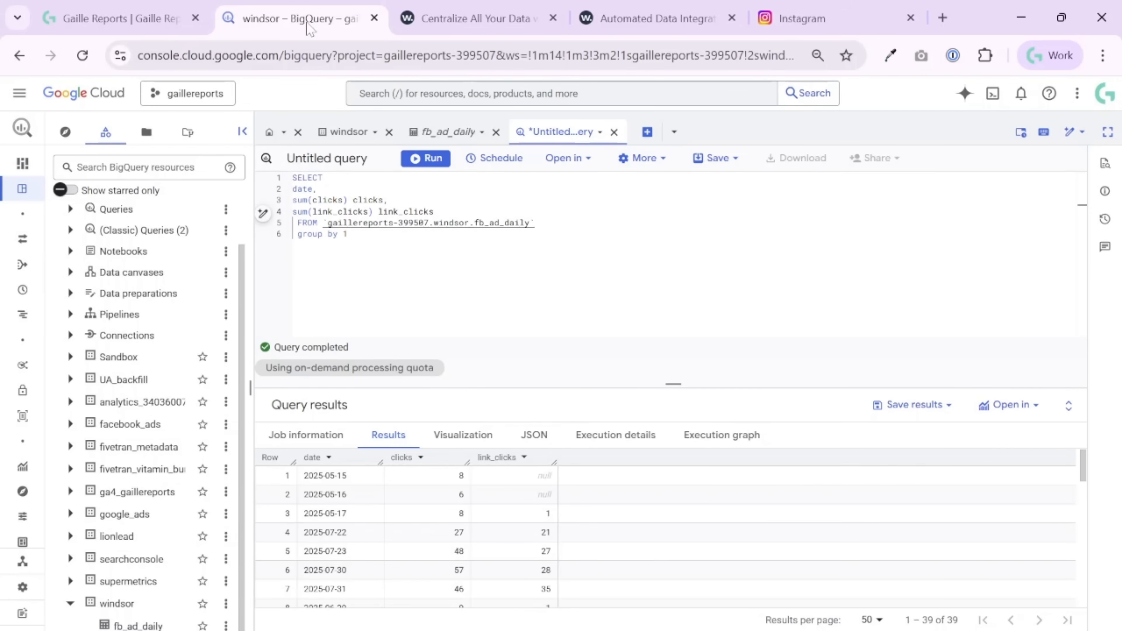
{"action": "left_click", "coordinate": [602, 18]}
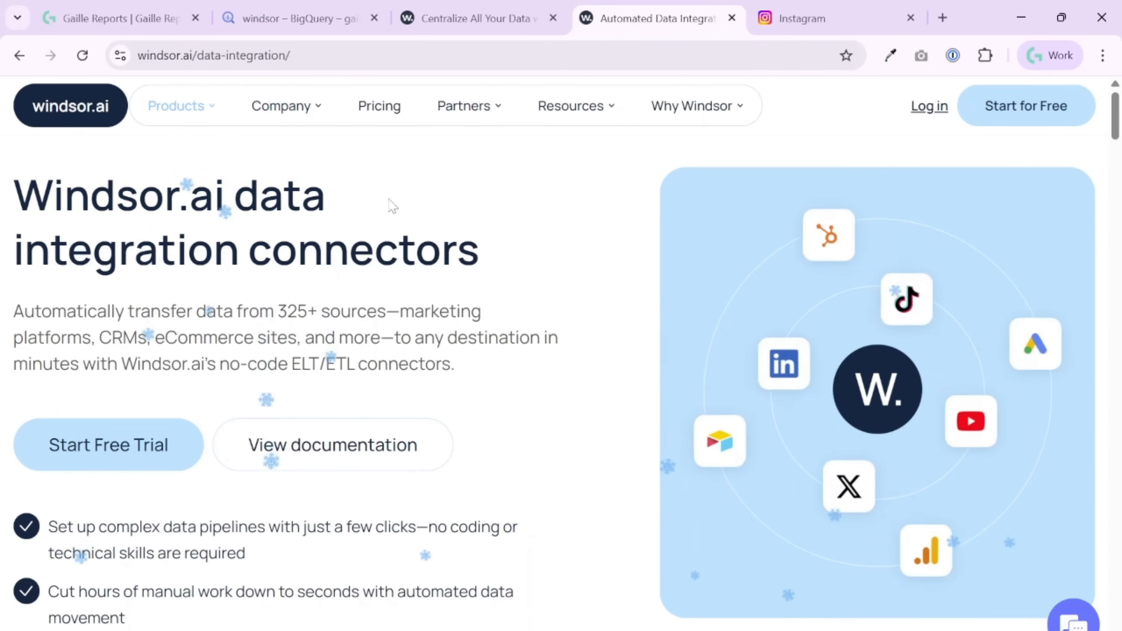
{"action": "mouse_move", "coordinate": [195, 105]}
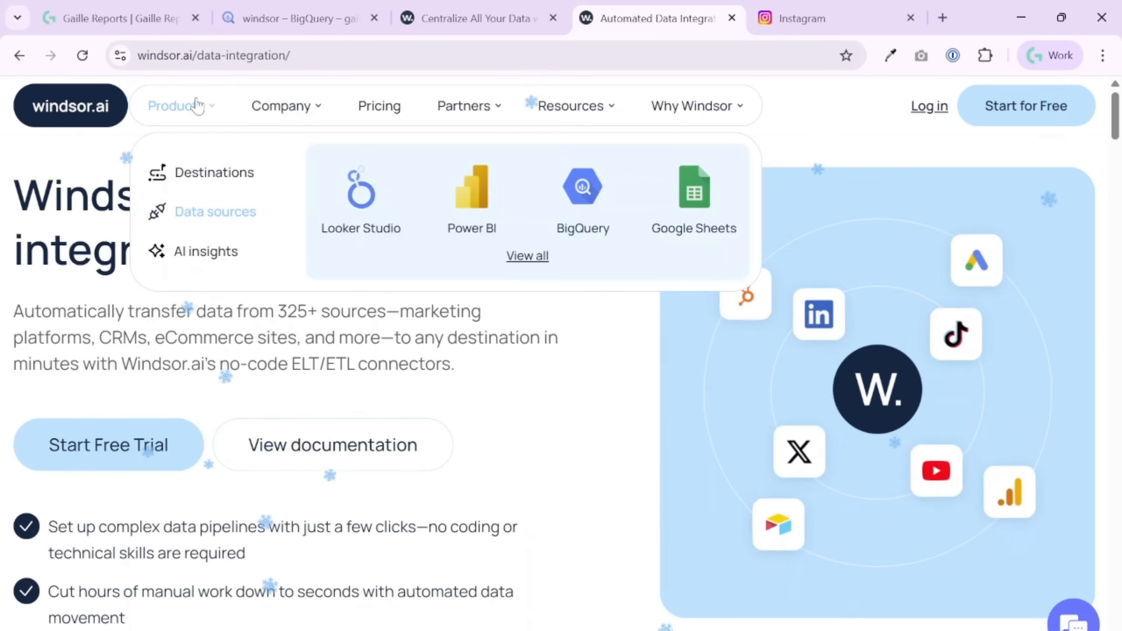
{"action": "left_click", "coordinate": [237, 216]}
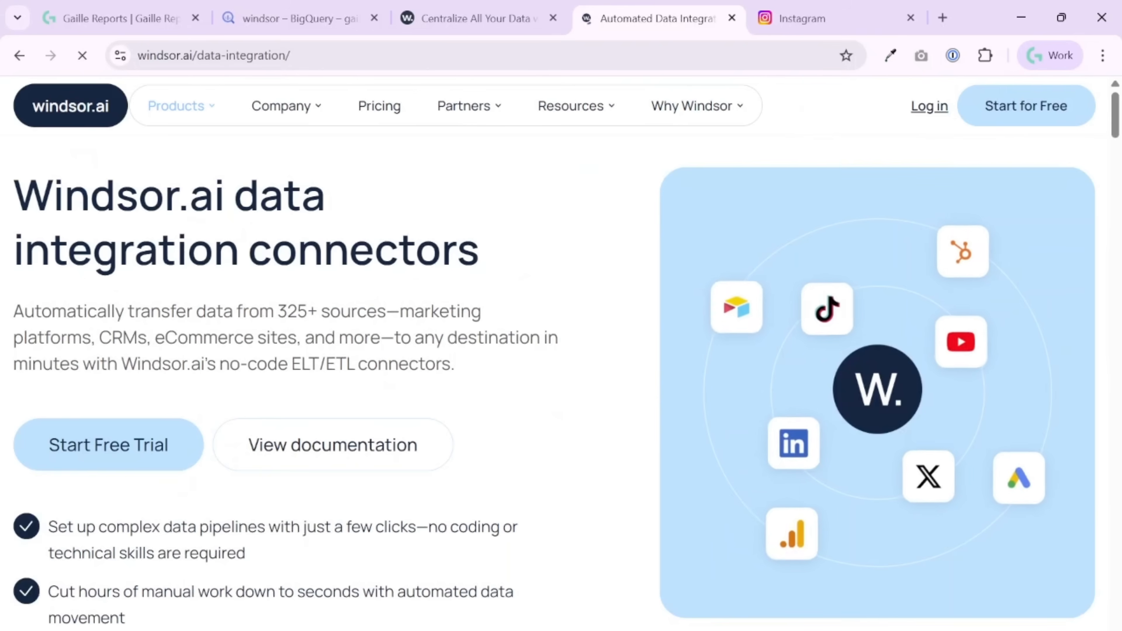
{"action": "left_click_drag", "start_coordinate": [278, 312], "coordinate": [317, 312]}
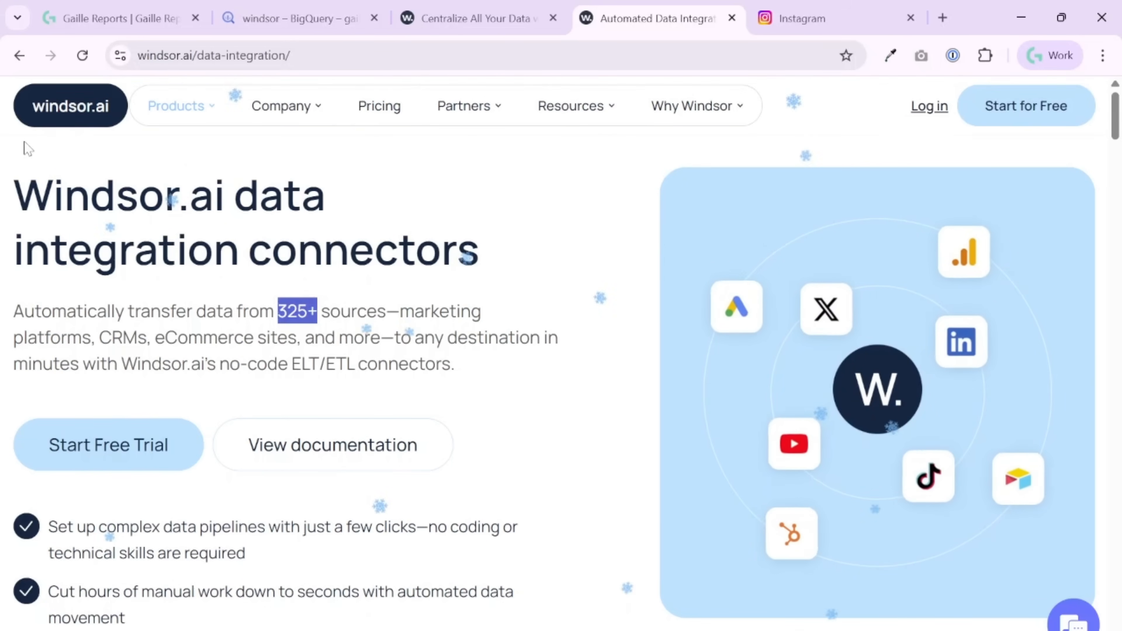
{"action": "mouse_move", "coordinate": [170, 134]}
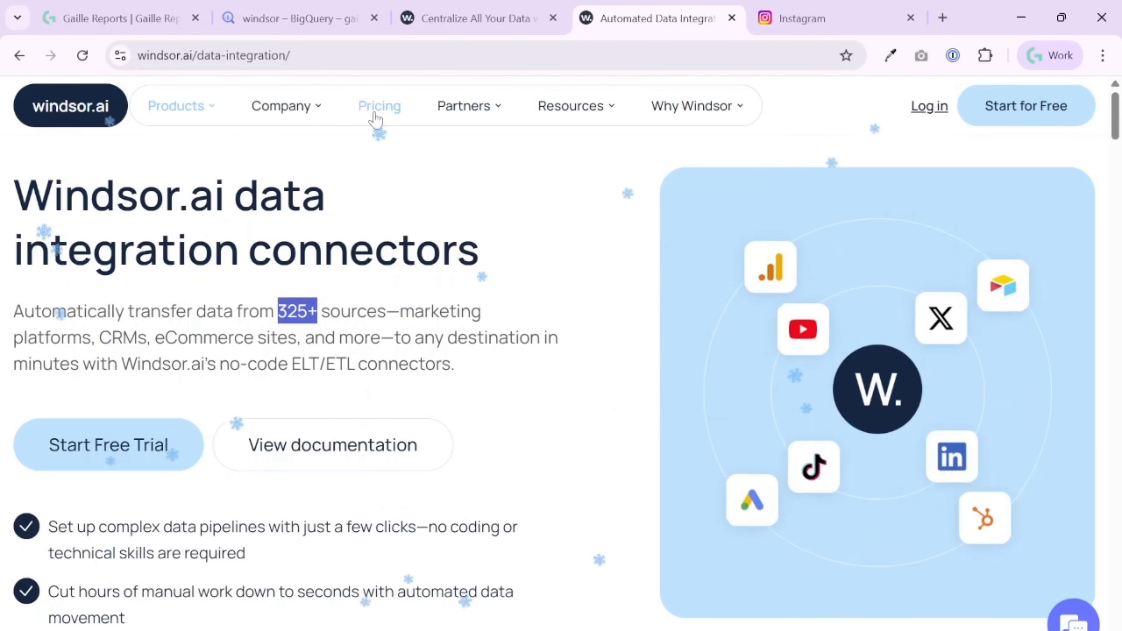
- Switch to the Windsor.ai onboarding app, open the Facebook Ads connector and proceed to the data preview
{"action": "left_click", "coordinate": [470, 27]}
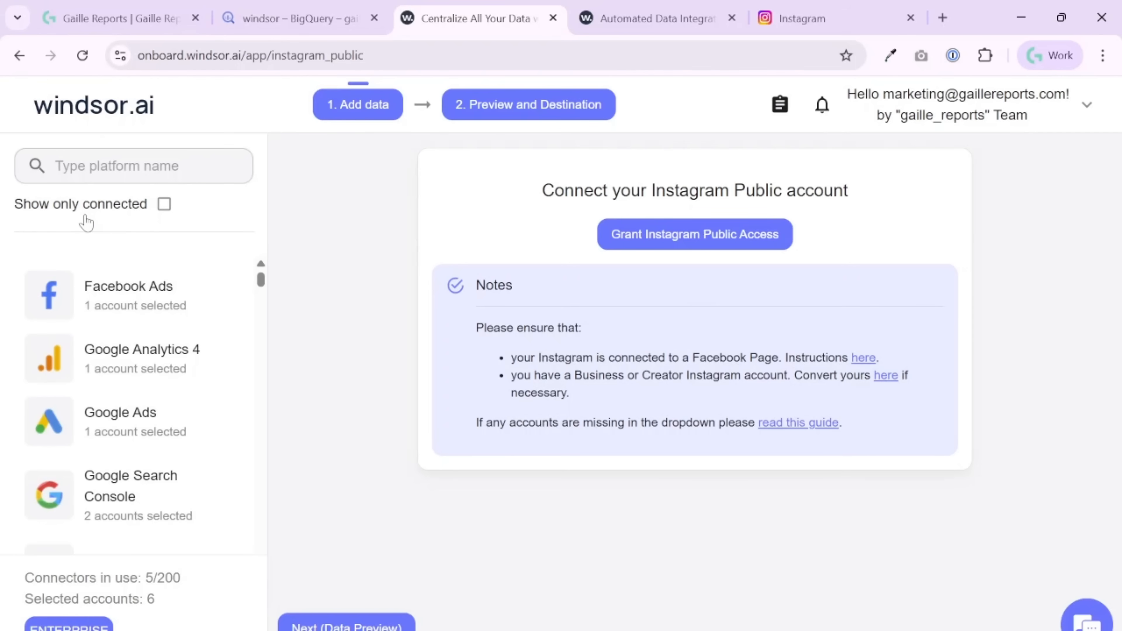
{"action": "scroll", "coordinate": [118, 393], "scroll_direction": "down", "scroll_amount": 5}
{"action": "scroll", "coordinate": [117, 386], "scroll_direction": "up", "scroll_amount": 5}
{"action": "left_click", "coordinate": [185, 304]}
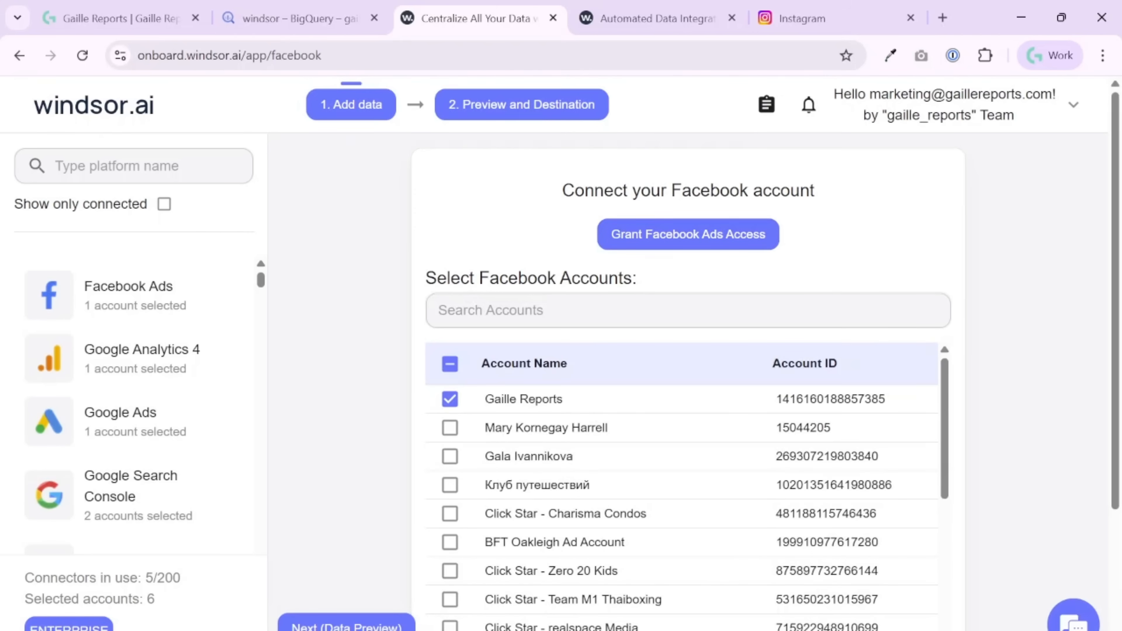
{"action": "left_click", "coordinate": [346, 626]}
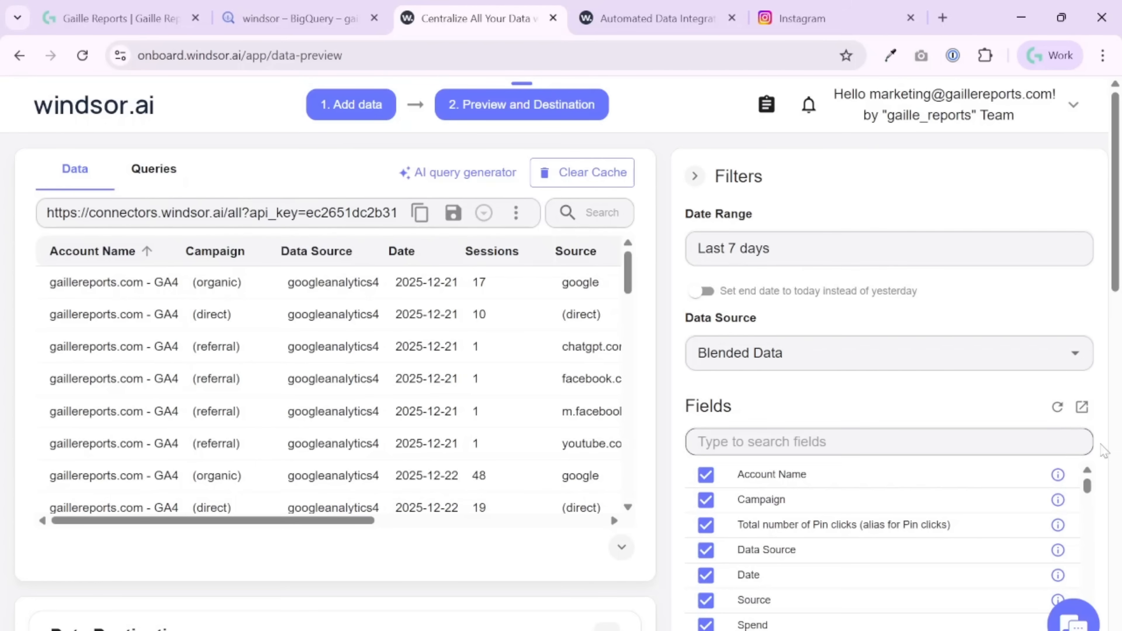
- Set the preview's data source to Facebook Ads and its date range to Last 3 days
{"action": "scroll", "coordinate": [1120, 441], "scroll_direction": "down", "scroll_amount": 10}
{"action": "scroll", "coordinate": [1120, 441], "scroll_direction": "up", "scroll_amount": 10}
{"action": "scroll", "coordinate": [908, 336], "scroll_direction": "down", "scroll_amount": 2}
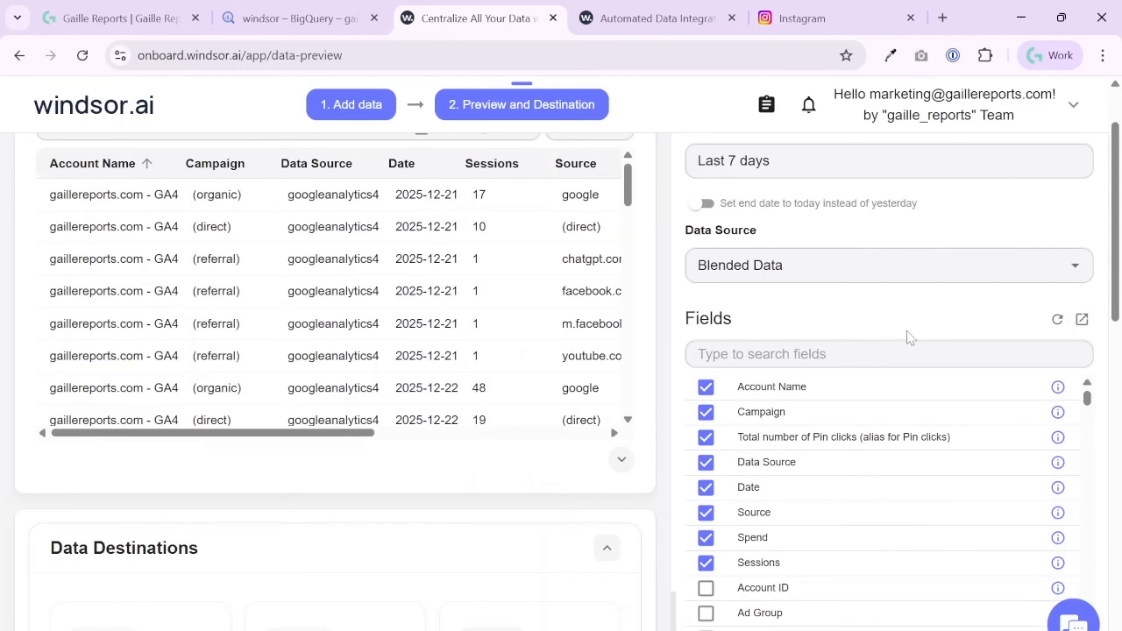
{"action": "scroll", "coordinate": [907, 336], "scroll_direction": "up", "scroll_amount": 2}
{"action": "left_click", "coordinate": [1087, 360]}
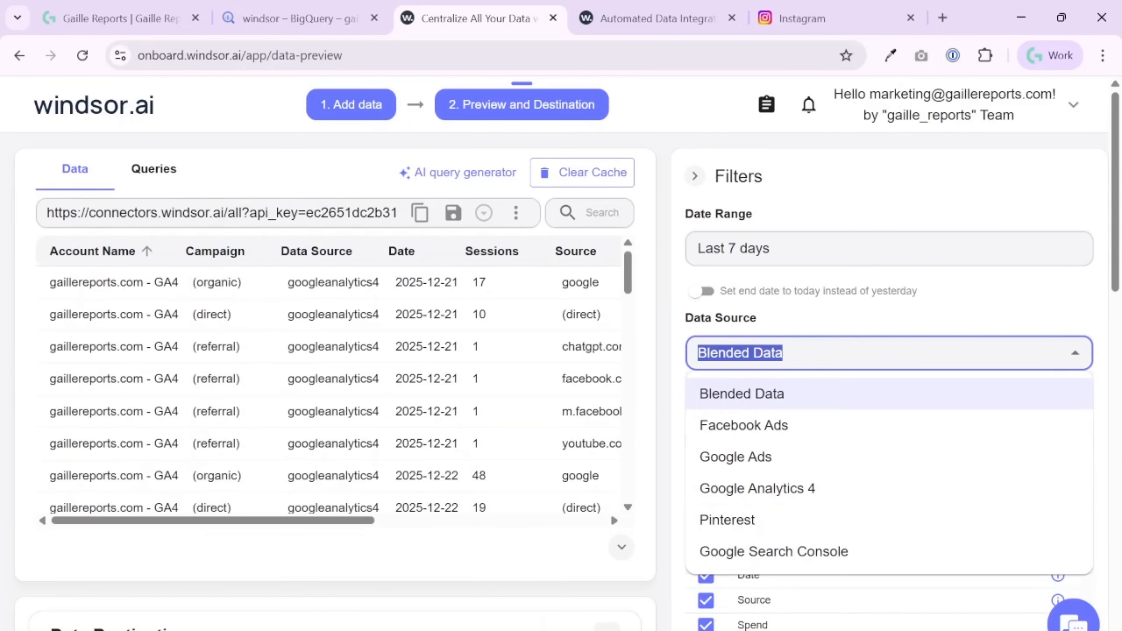
{"action": "left_click", "coordinate": [751, 425]}
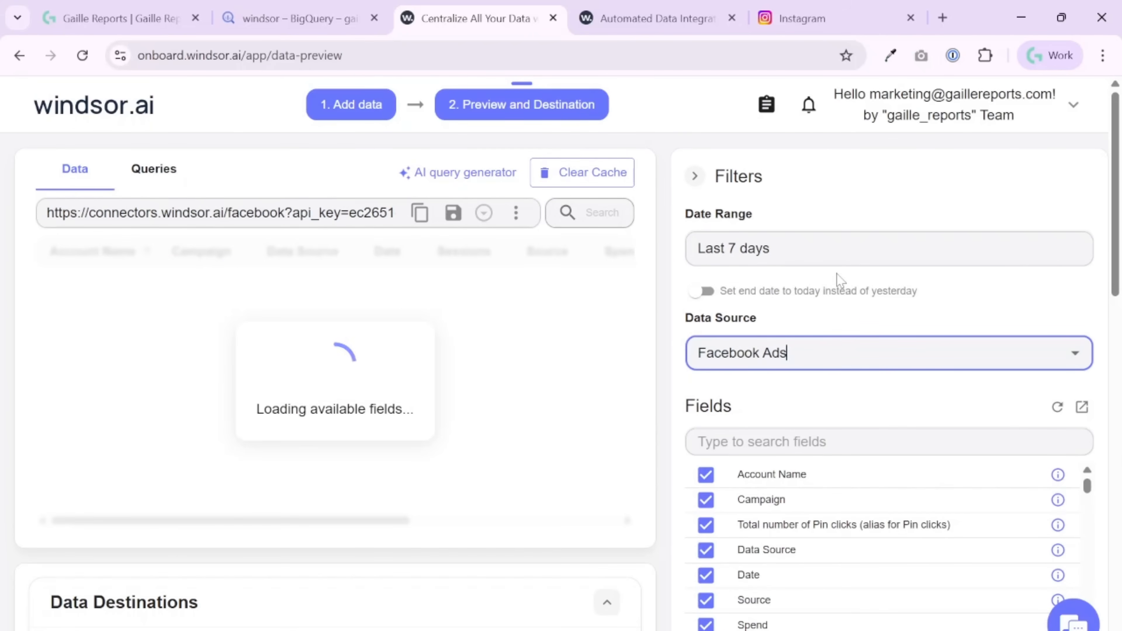
{"action": "left_click", "coordinate": [828, 260]}
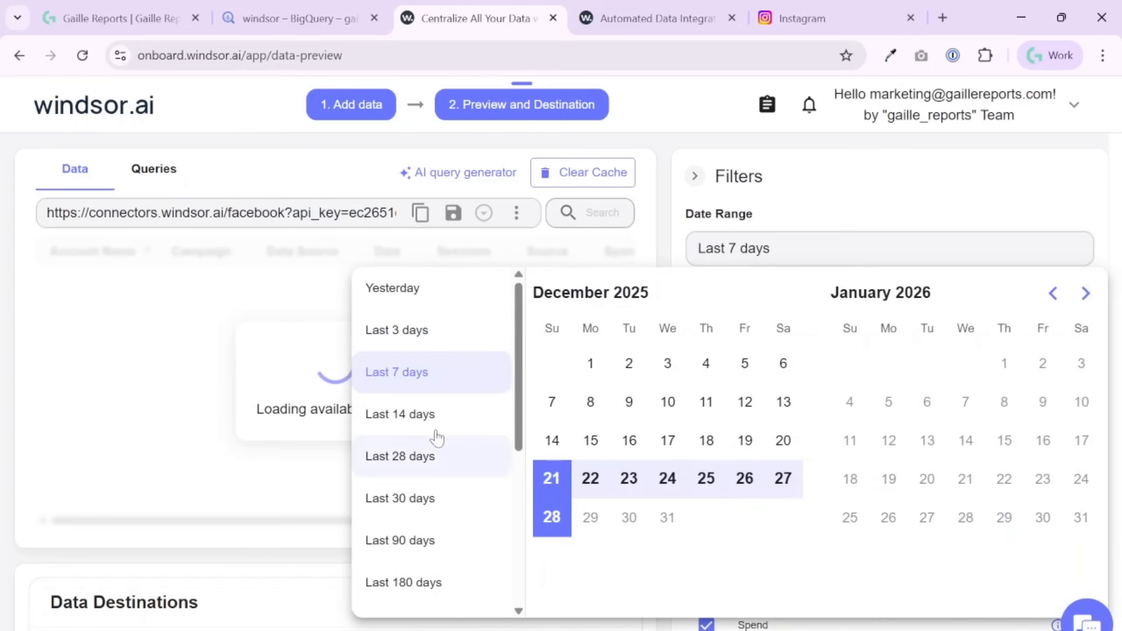
{"action": "left_click", "coordinate": [423, 343]}
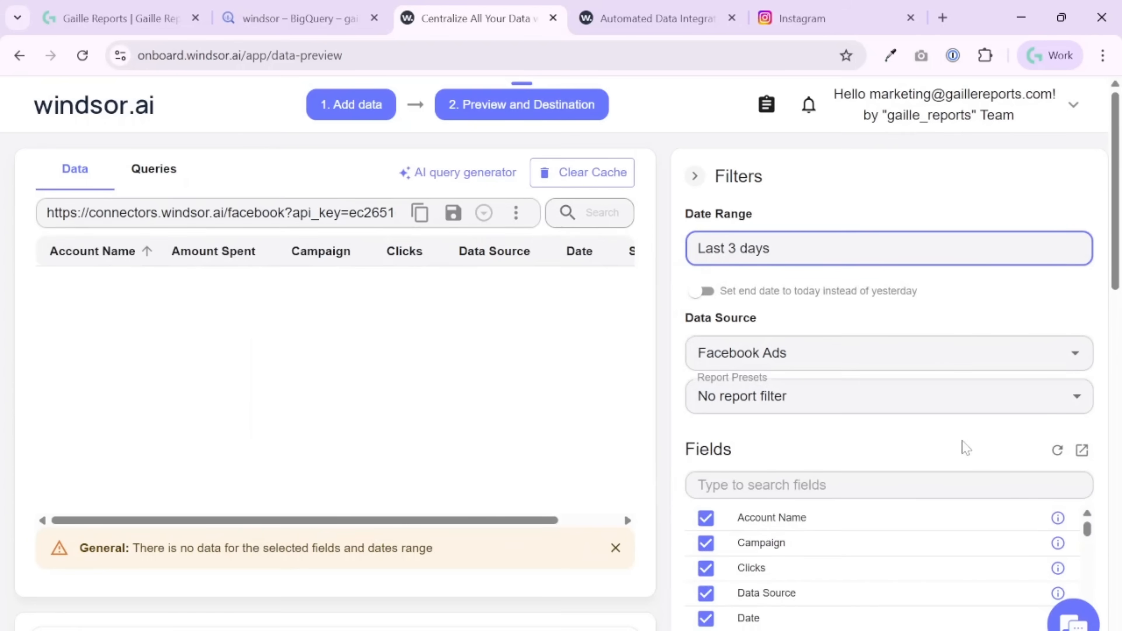
- Browse the available report presets and apply the Account preset
{"action": "scroll", "coordinate": [960, 459], "scroll_direction": "down", "scroll_amount": 2}
{"action": "left_click", "coordinate": [844, 321]}
{"action": "scroll", "coordinate": [819, 415], "scroll_direction": "down", "scroll_amount": 5}
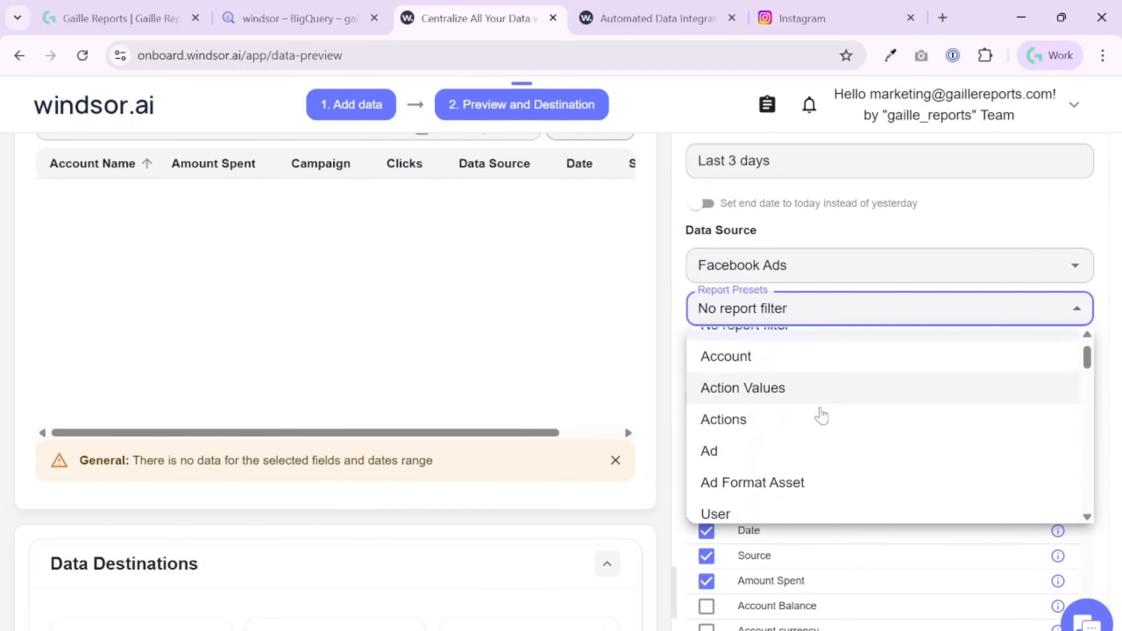
{"action": "scroll", "coordinate": [832, 431], "scroll_direction": "down", "scroll_amount": 3}
{"action": "scroll", "coordinate": [833, 431], "scroll_direction": "up", "scroll_amount": 10}
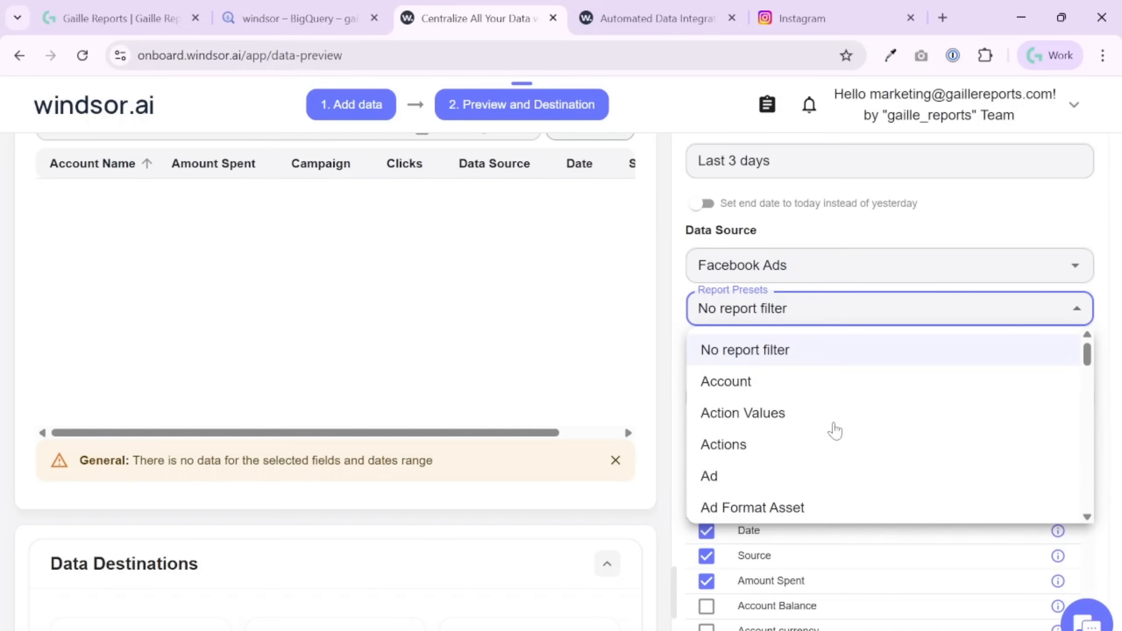
{"action": "left_click", "coordinate": [777, 383]}
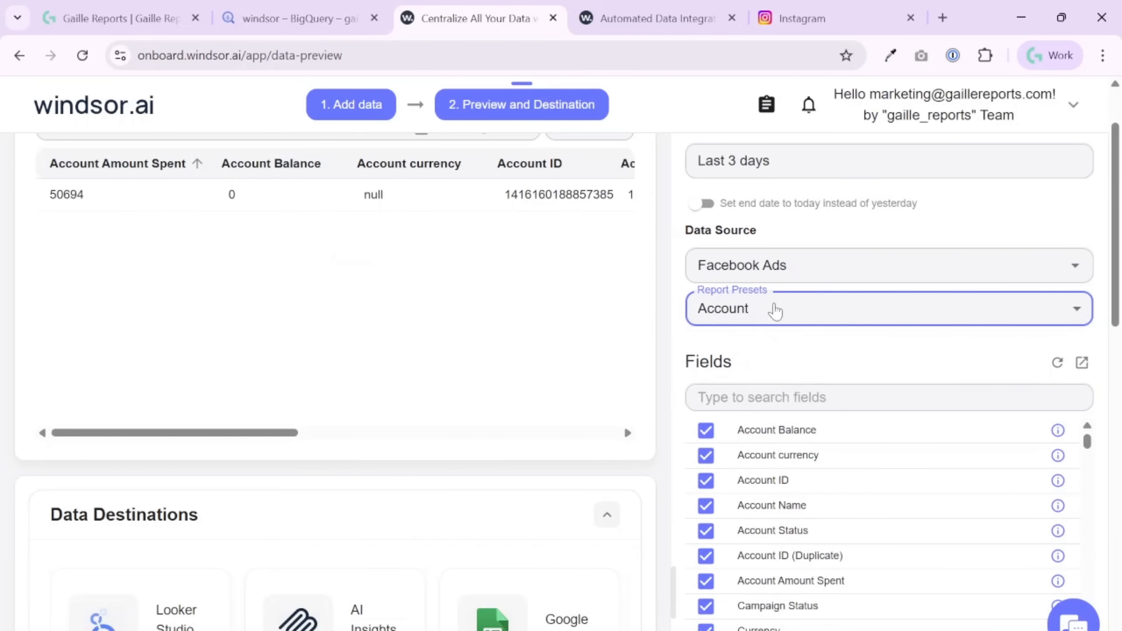
- Search the fields for "date" and add the Date field to the query
{"action": "left_click", "coordinate": [774, 398]}
{"action": "type", "text": "dat"}
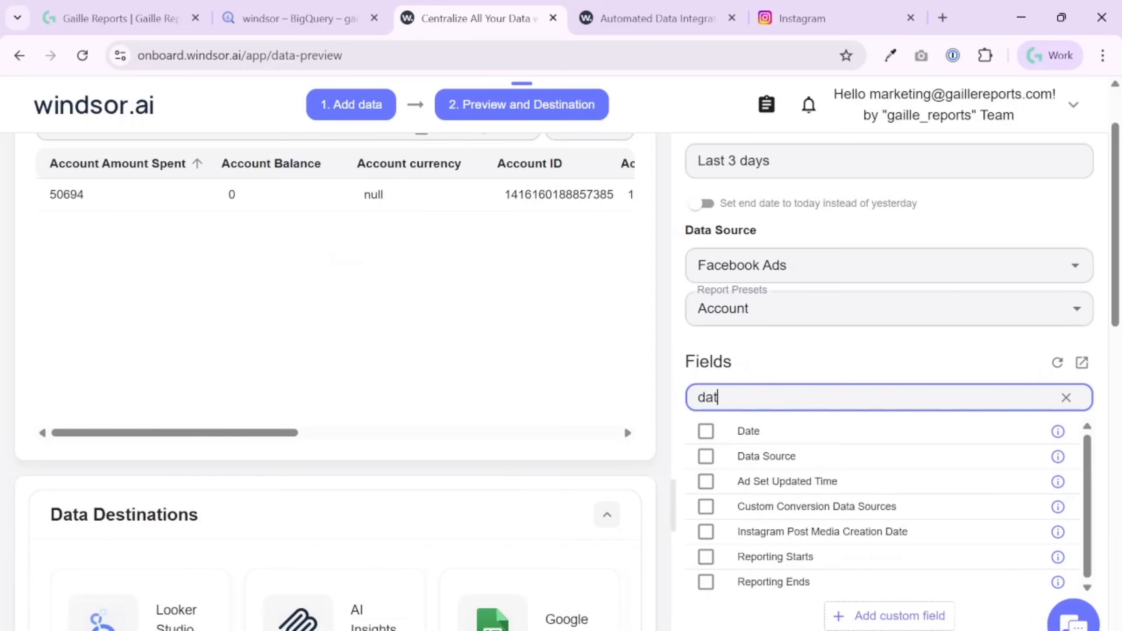
{"action": "type", "text": "e"}
{"action": "left_click", "coordinate": [706, 455]}
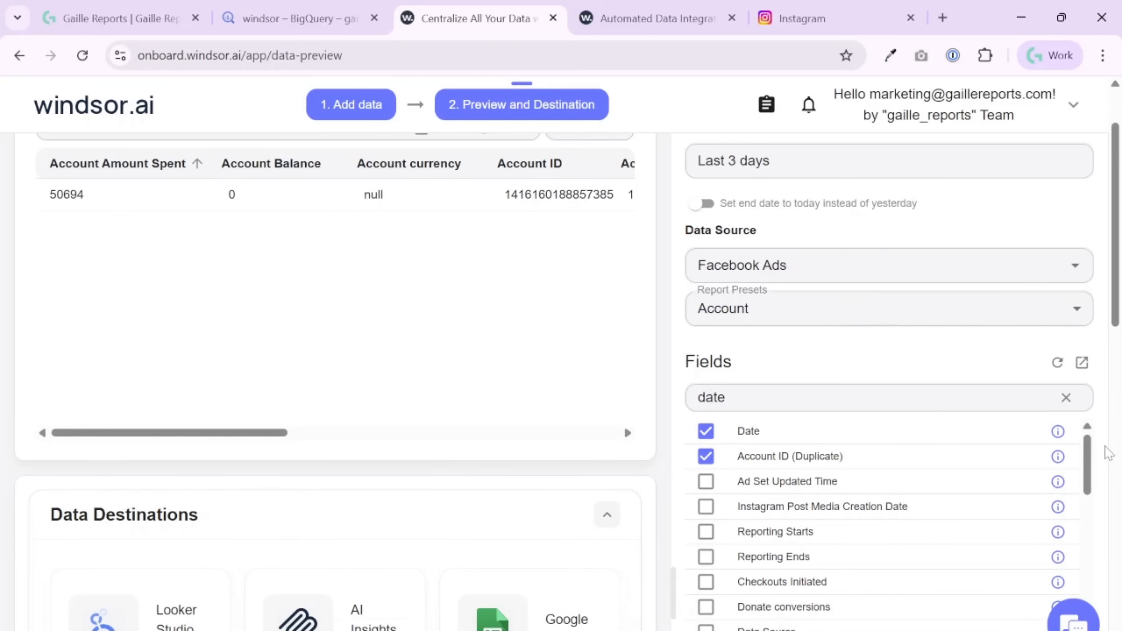
{"action": "scroll", "coordinate": [1113, 444], "scroll_direction": "down", "scroll_amount": 5}
{"action": "scroll", "coordinate": [1054, 401], "scroll_direction": "up", "scroll_amount": 5}
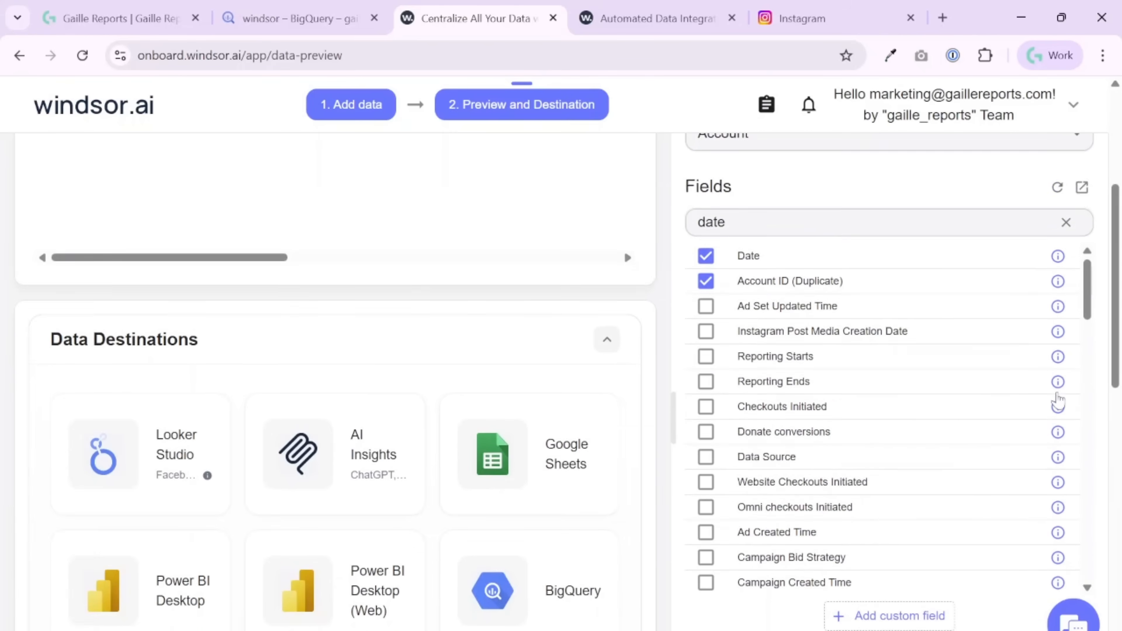
- Find and add the Link Clicks and Impressions fields to the query
{"action": "double_click", "coordinate": [711, 397]}
{"action": "type", "text": "cli"}
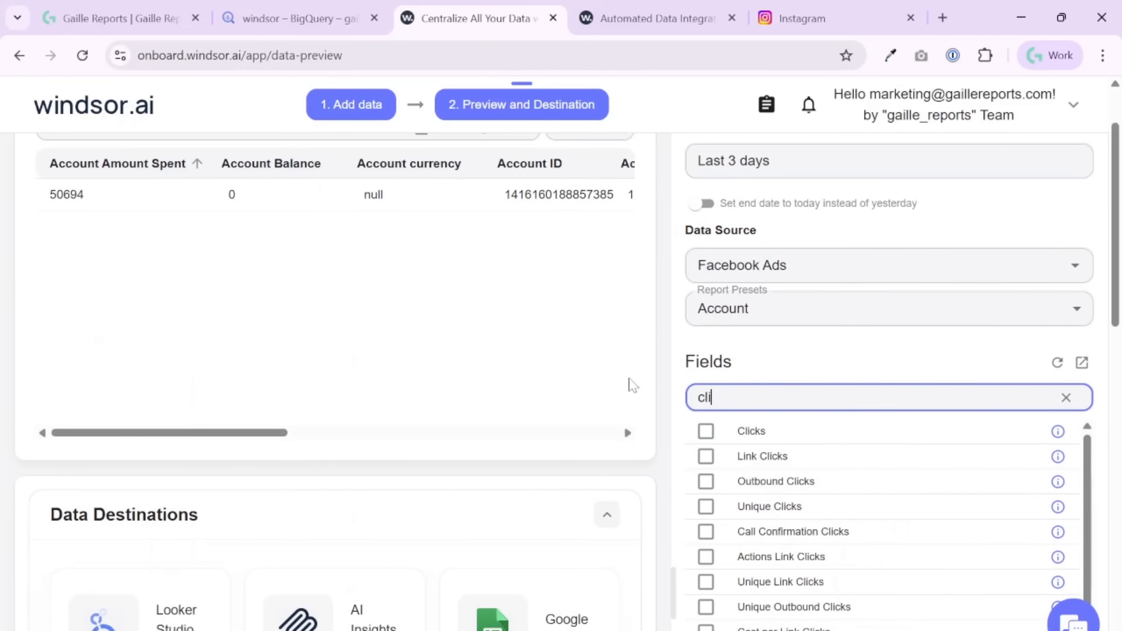
{"action": "left_click", "coordinate": [705, 456]}
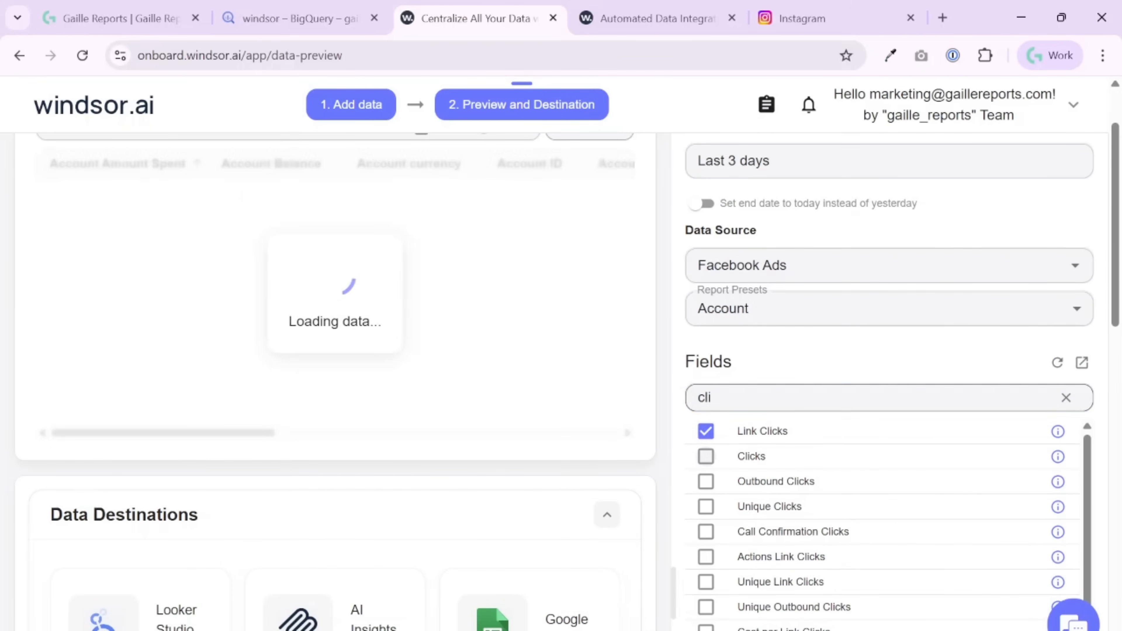
{"action": "type", "text": "imp"}
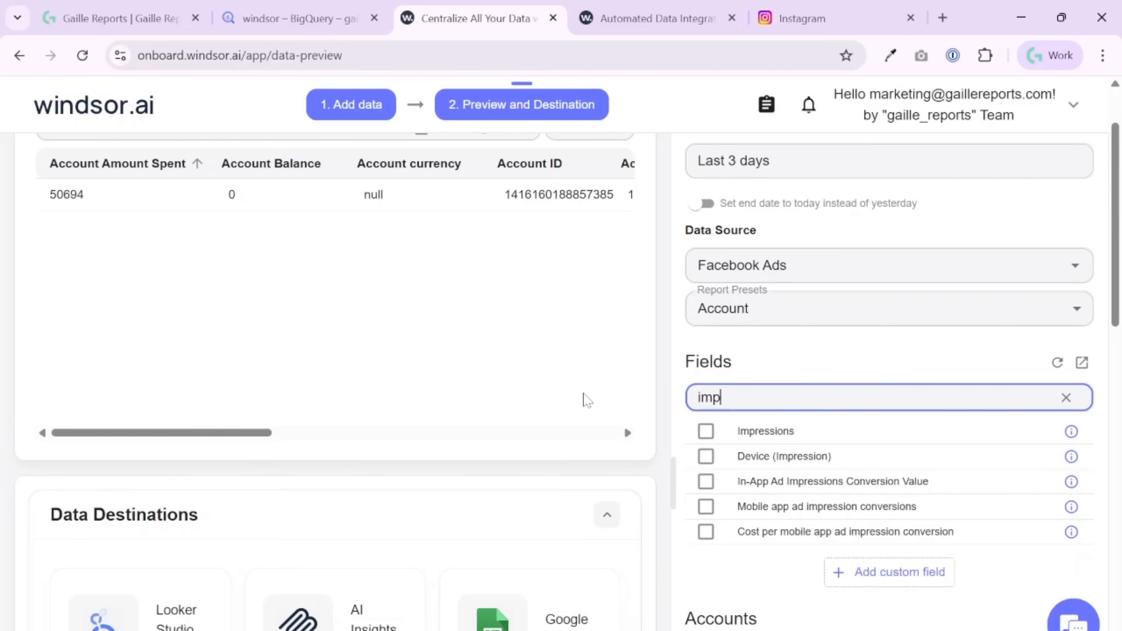
{"action": "left_click", "coordinate": [705, 431]}
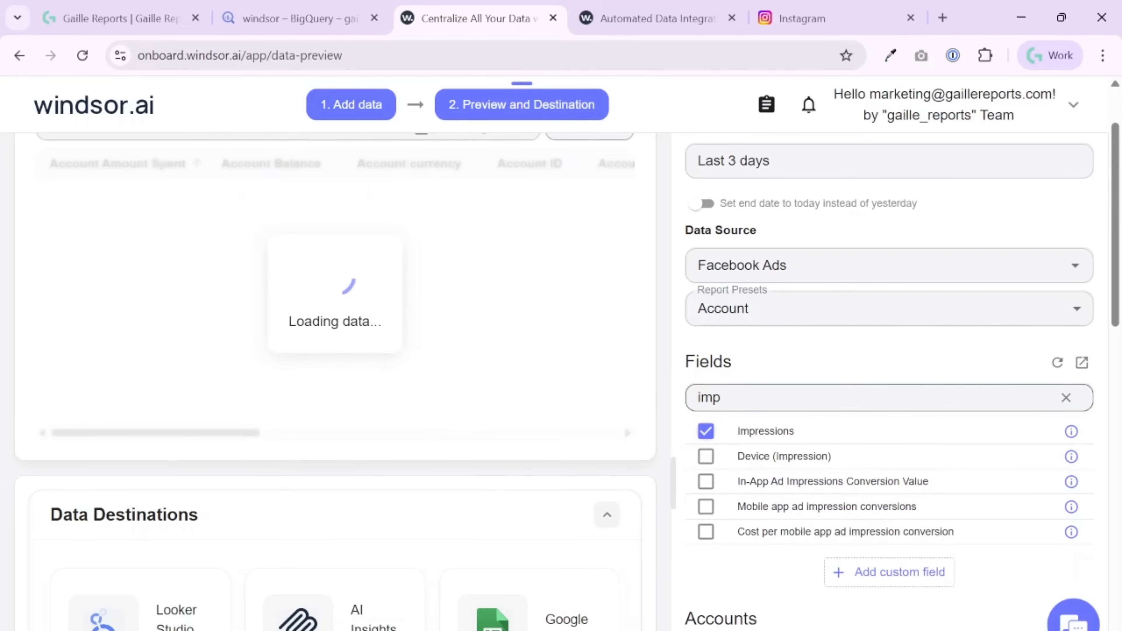
- Find and add the Reach and Frequency fields to the query
{"action": "type", "text": "rea"}
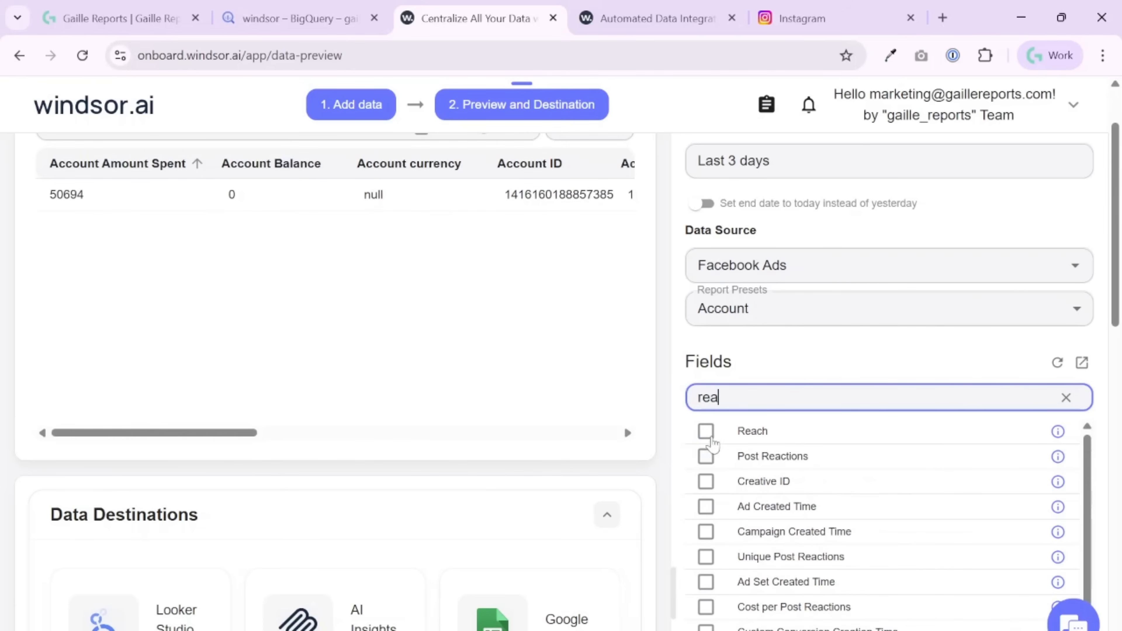
{"action": "left_click", "coordinate": [705, 431]}
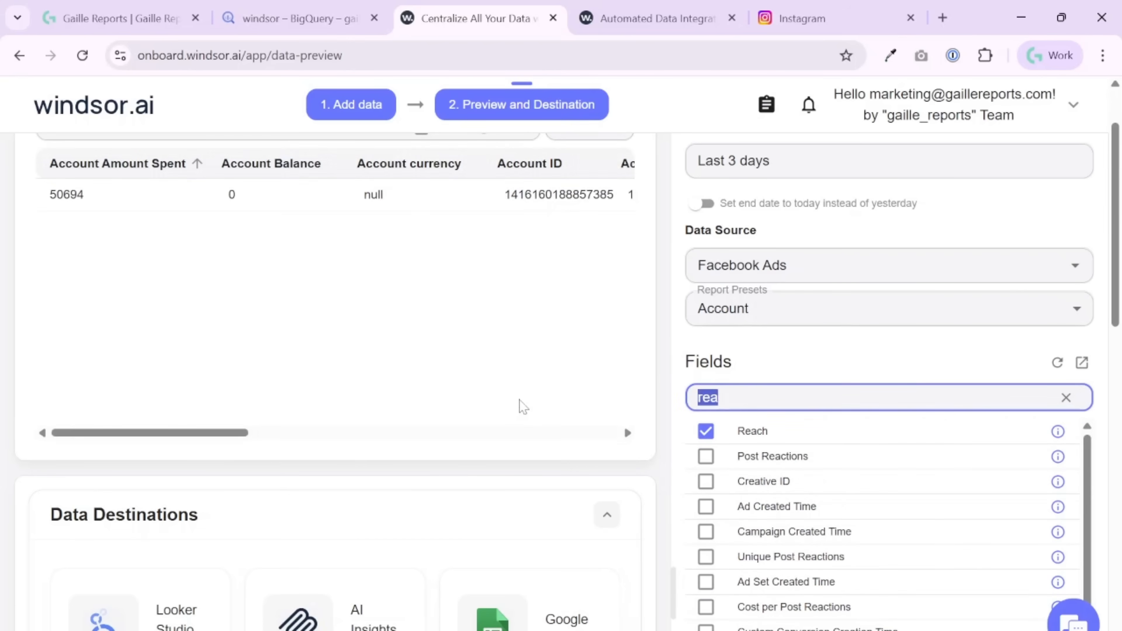
{"action": "type", "text": "fr"}
{"action": "left_click", "coordinate": [705, 431]}
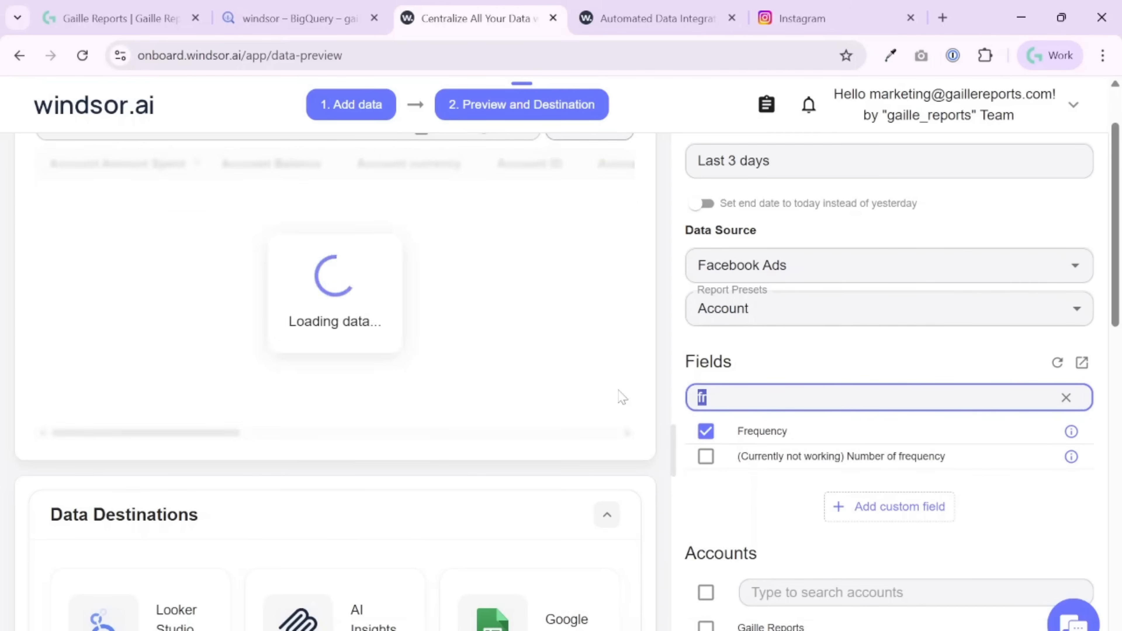
- Replace the Account Amount Spent field with Amount Spent, clear the field search and review the full selection
{"action": "type", "text": "amo"}
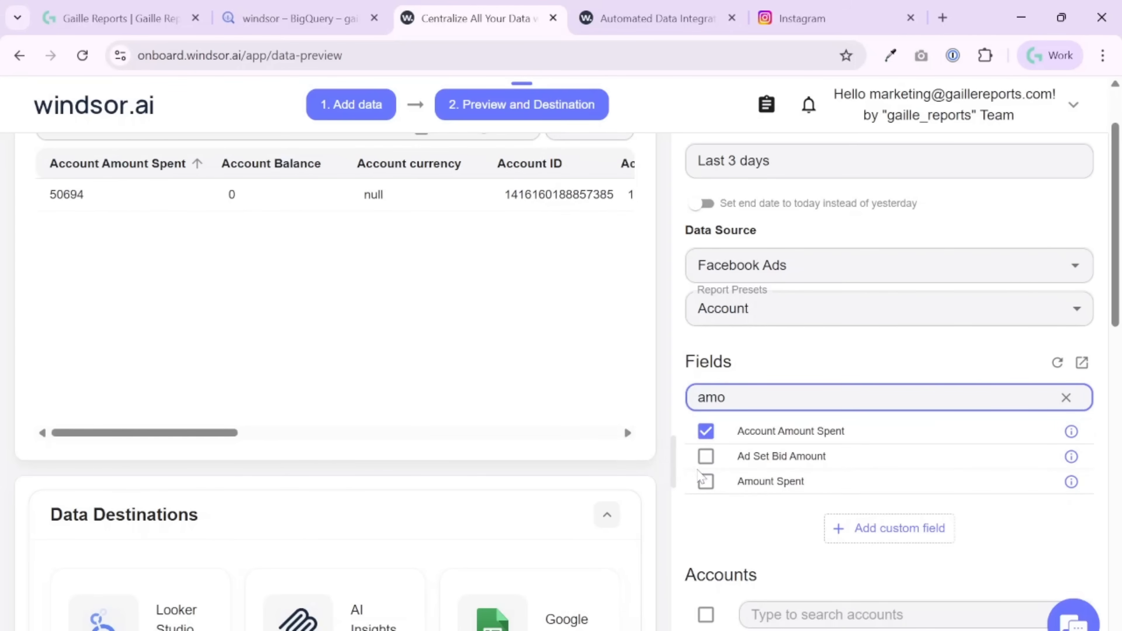
{"action": "left_click", "coordinate": [706, 481]}
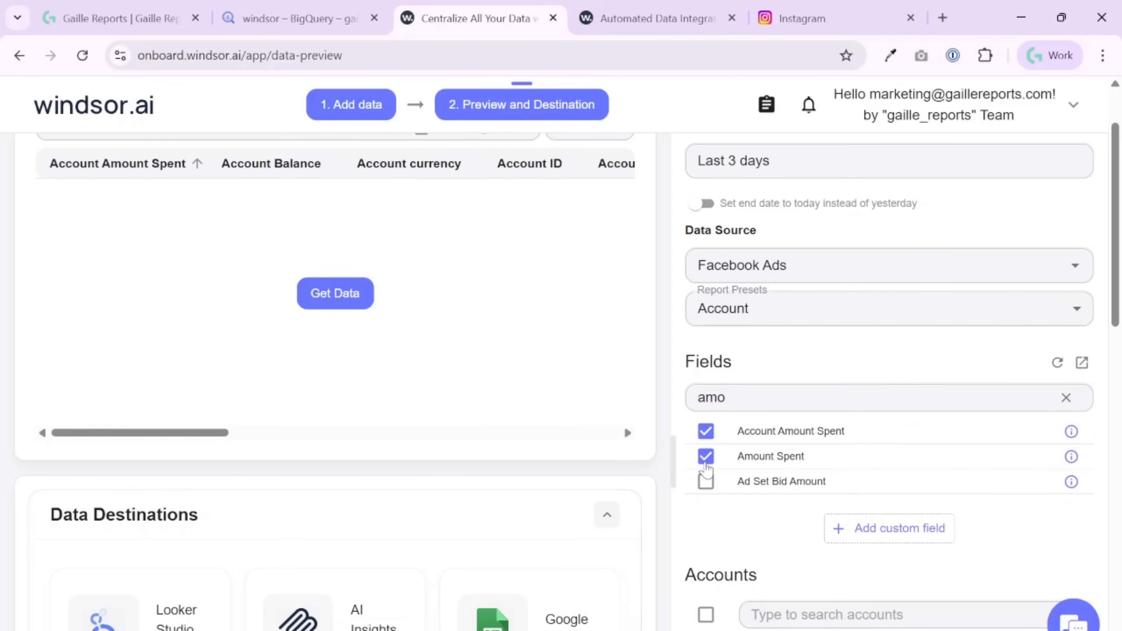
{"action": "left_click", "coordinate": [706, 482]}
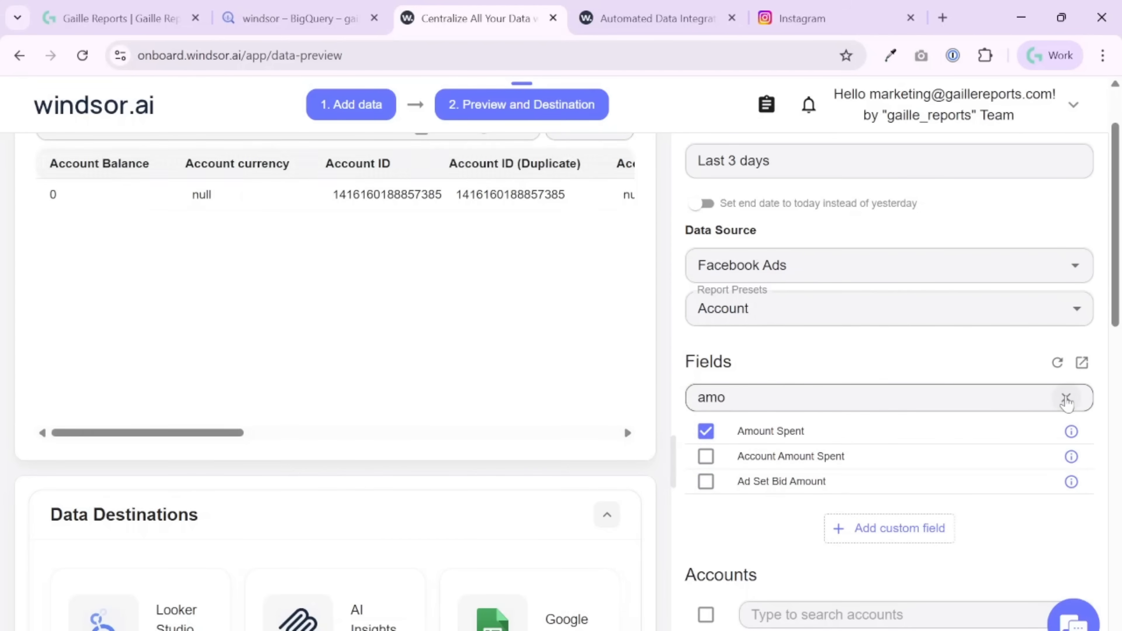
{"action": "left_click", "coordinate": [1062, 397]}
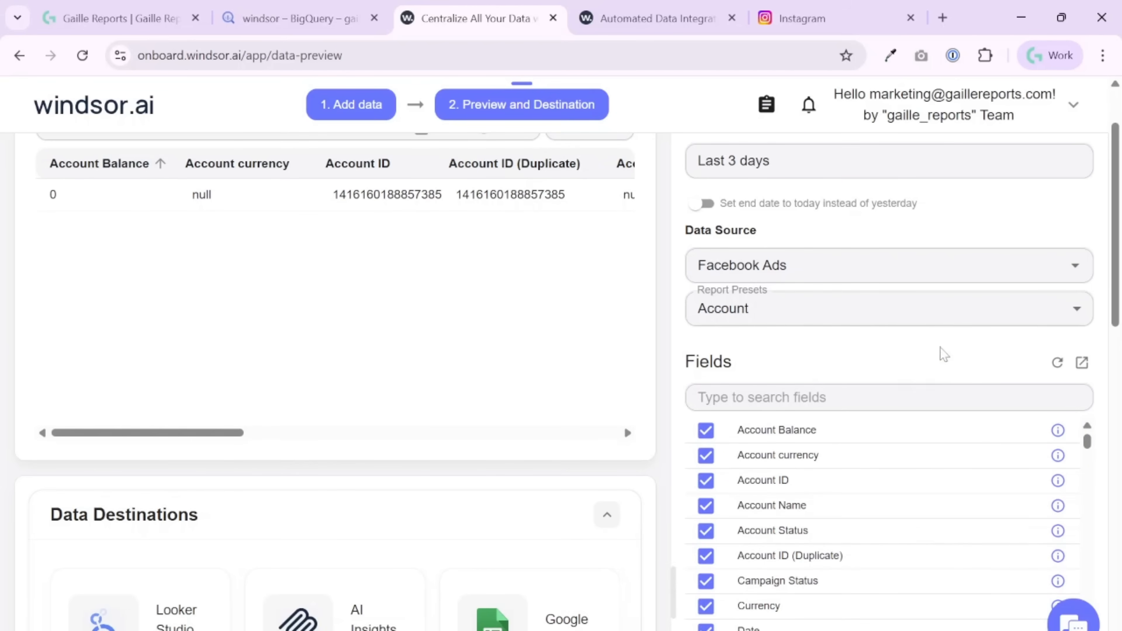
{"action": "scroll", "coordinate": [942, 354], "scroll_direction": "up", "scroll_amount": 2}
{"action": "scroll", "coordinate": [895, 277], "scroll_direction": "down", "scroll_amount": 6}
{"action": "scroll", "coordinate": [895, 278], "scroll_direction": "down", "scroll_amount": 3}
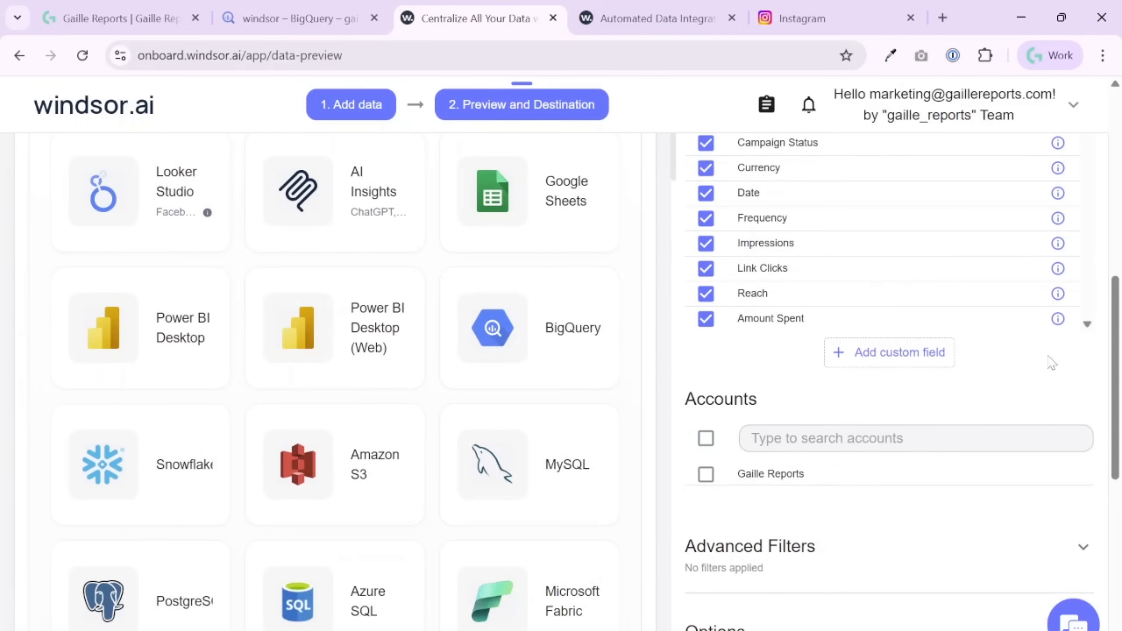
- Review the checked fields and select the Gaille Reports account as the query's account
{"action": "scroll", "coordinate": [1051, 362], "scroll_direction": "up", "scroll_amount": 2}
{"action": "scroll", "coordinate": [1050, 373], "scroll_direction": "down", "scroll_amount": 3}
{"action": "scroll", "coordinate": [1094, 492], "scroll_direction": "down", "scroll_amount": 2}
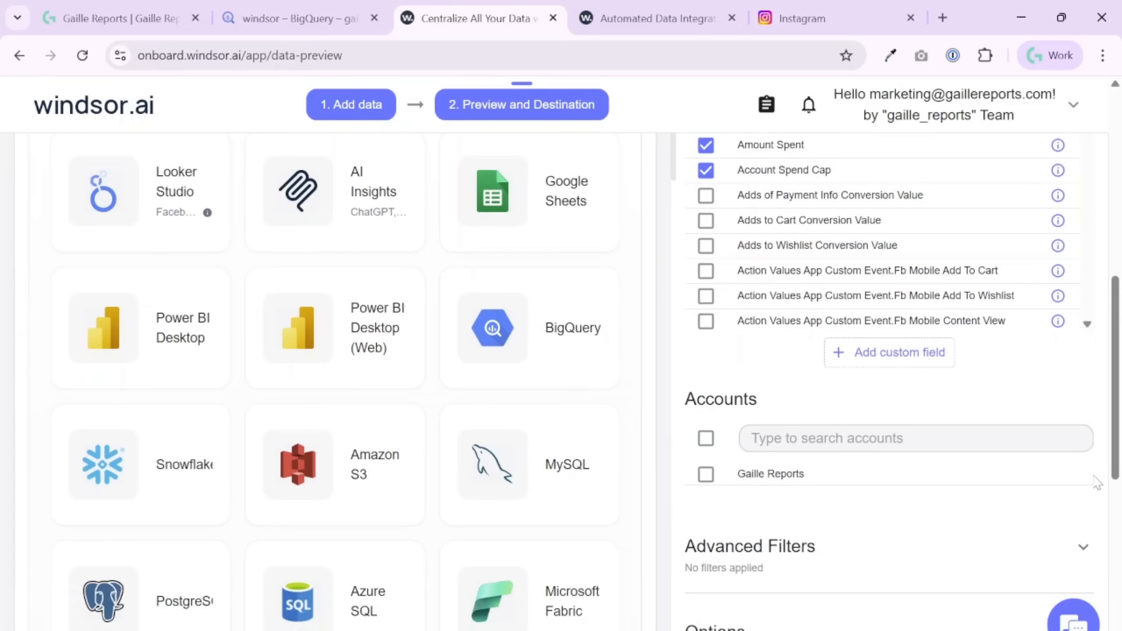
{"action": "left_click", "coordinate": [707, 476]}
{"action": "left_click_drag", "start_coordinate": [737, 475], "coordinate": [830, 480]}
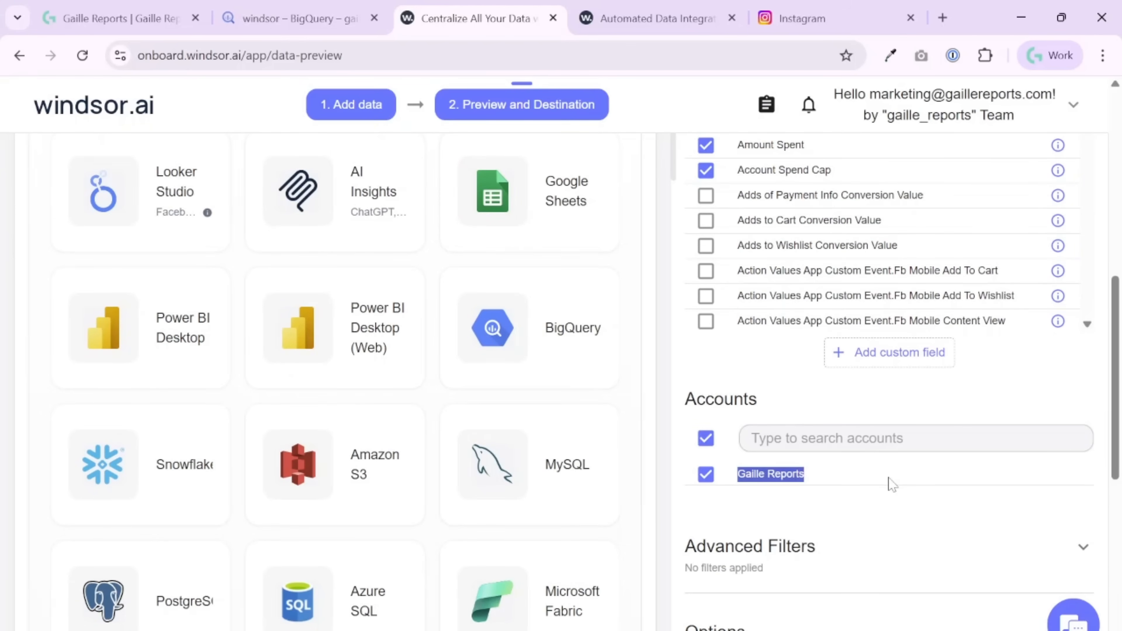
- Inspect the query's Advanced Filters and Options sections, including the attribution settings, and collapse them again
{"action": "scroll", "coordinate": [889, 480], "scroll_direction": "down", "scroll_amount": 4}
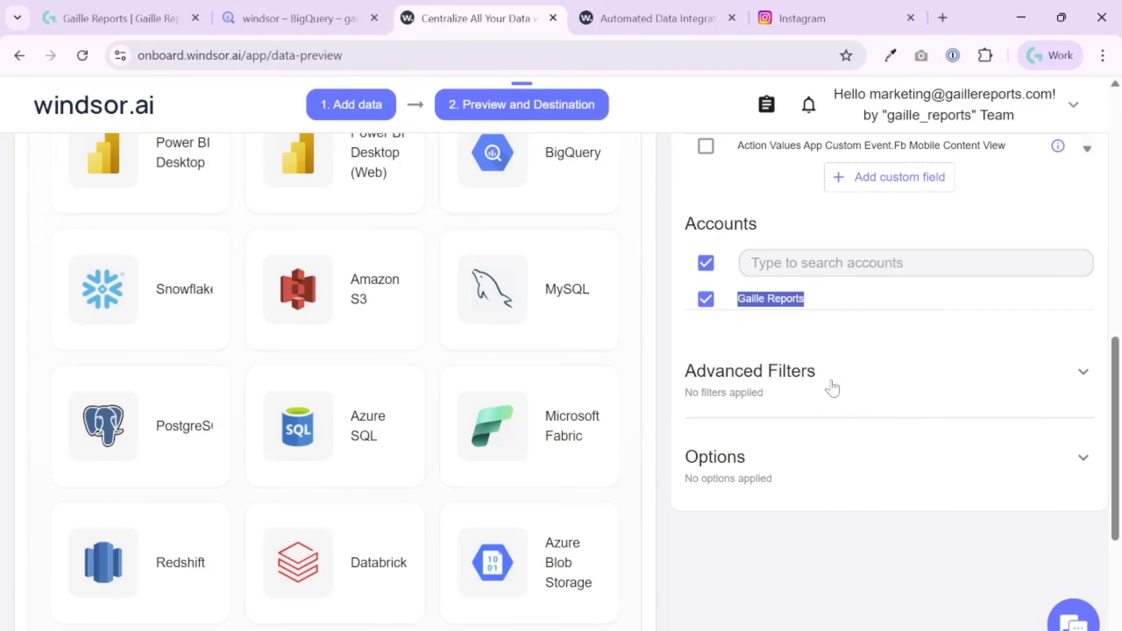
{"action": "left_click", "coordinate": [833, 388]}
{"action": "left_click", "coordinate": [829, 388]}
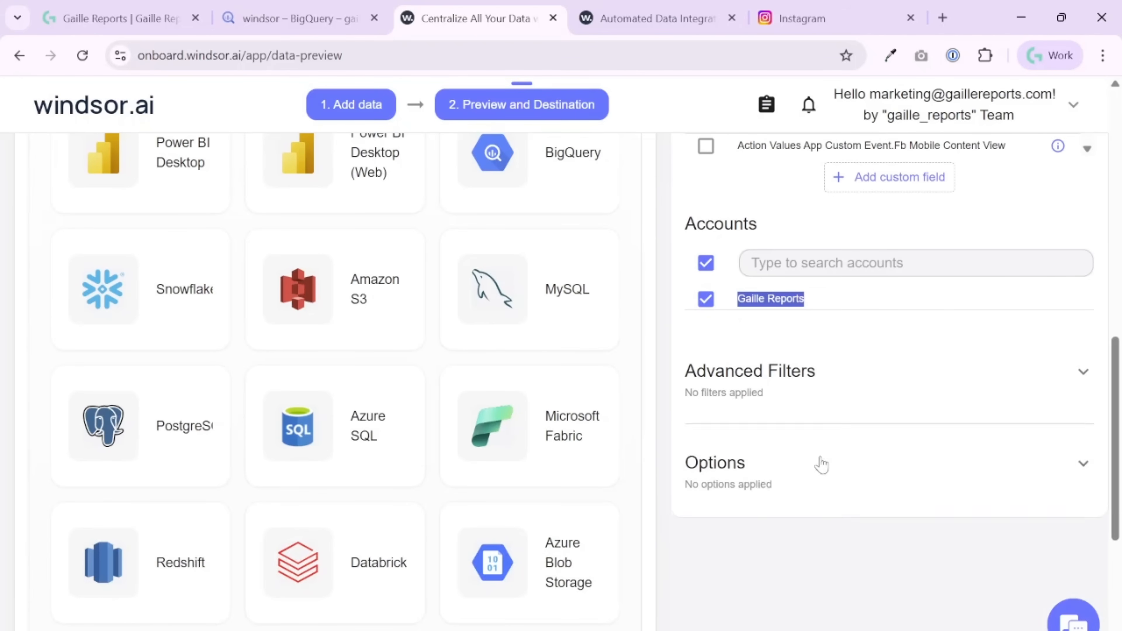
{"action": "left_click", "coordinate": [818, 486]}
{"action": "scroll", "coordinate": [1045, 516], "scroll_direction": "down", "scroll_amount": 6}
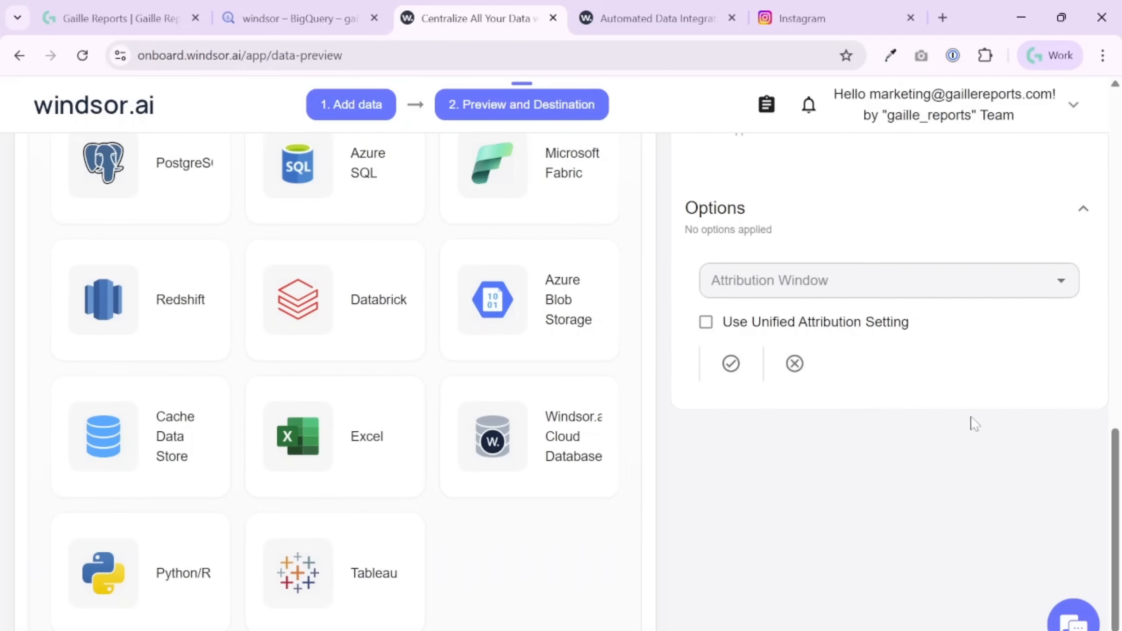
{"action": "left_click", "coordinate": [1083, 209]}
{"action": "scroll", "coordinate": [874, 347], "scroll_direction": "up", "scroll_amount": 12}
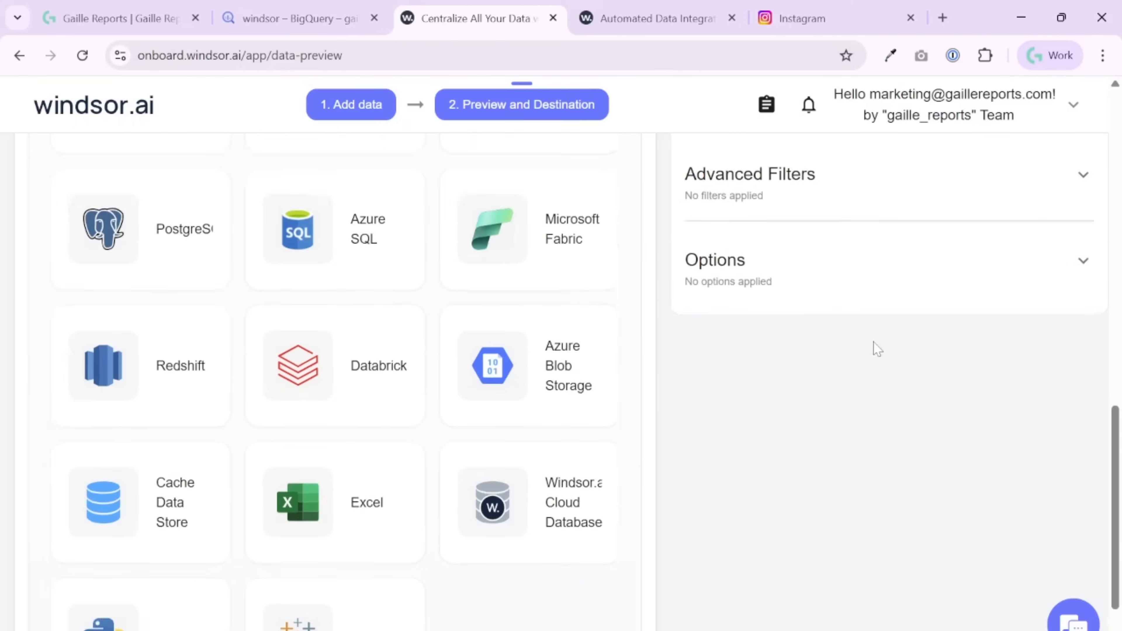
{"action": "scroll", "coordinate": [883, 359], "scroll_direction": "up", "scroll_amount": 8}
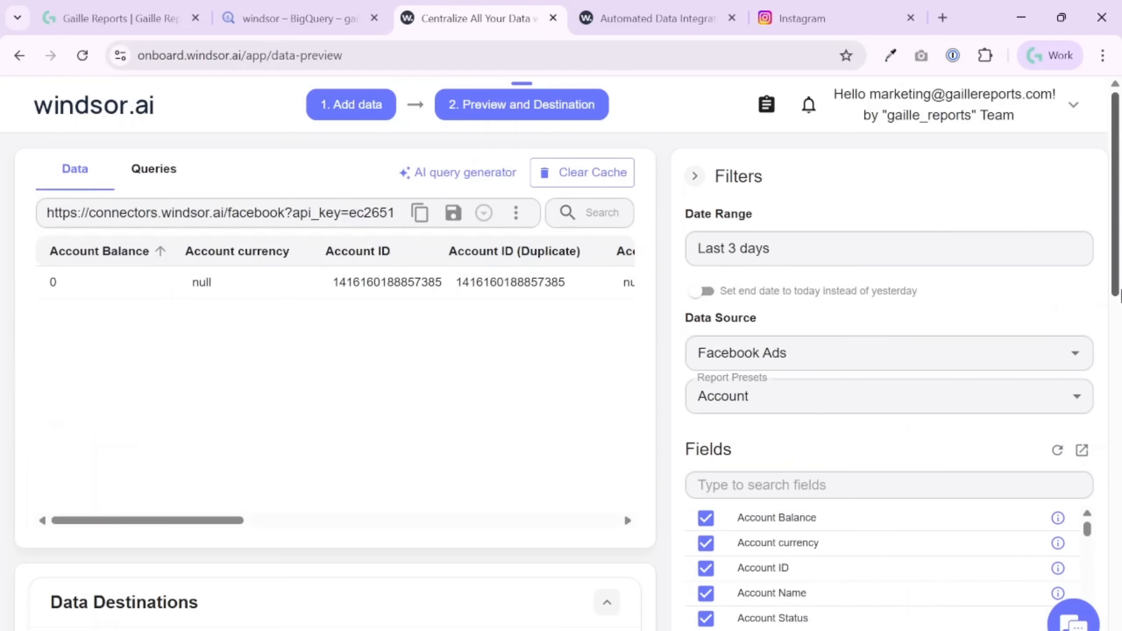
- Look through the available data destinations and choose BigQuery for the query
{"action": "scroll", "coordinate": [631, 436], "scroll_direction": "down", "scroll_amount": 8}
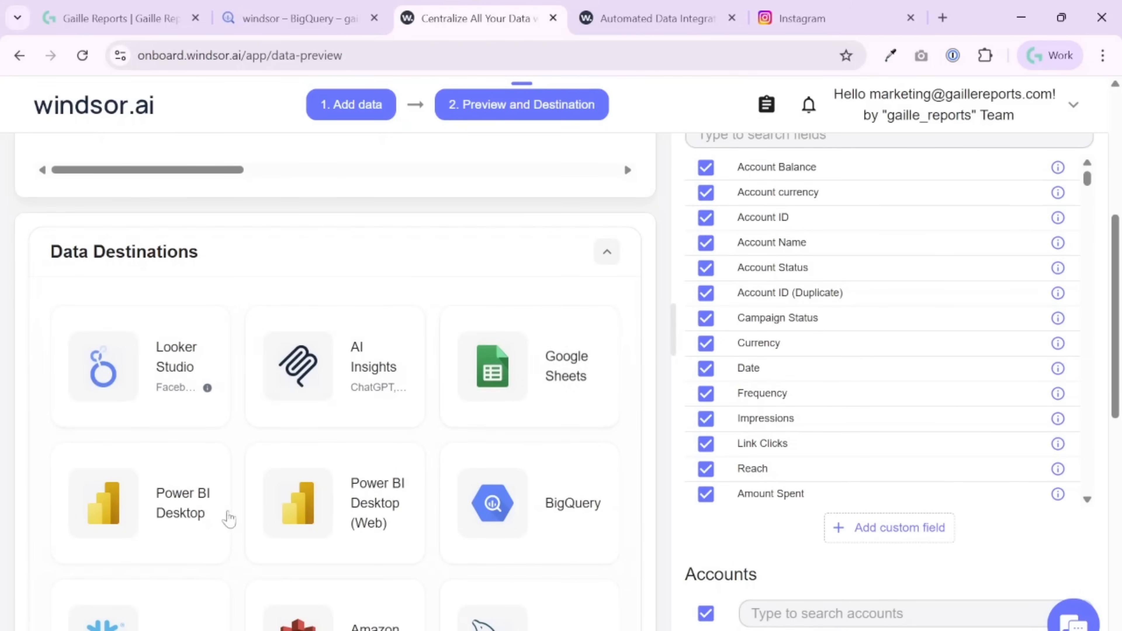
{"action": "scroll", "coordinate": [534, 471], "scroll_direction": "down", "scroll_amount": 15}
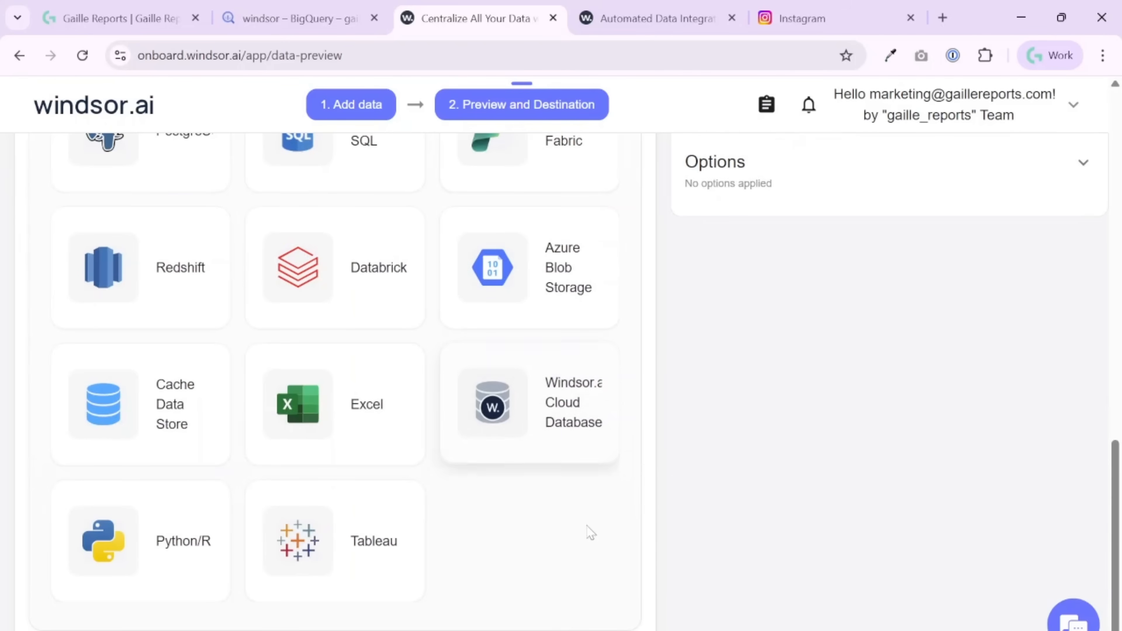
{"action": "scroll", "coordinate": [588, 521], "scroll_direction": "up", "scroll_amount": 10}
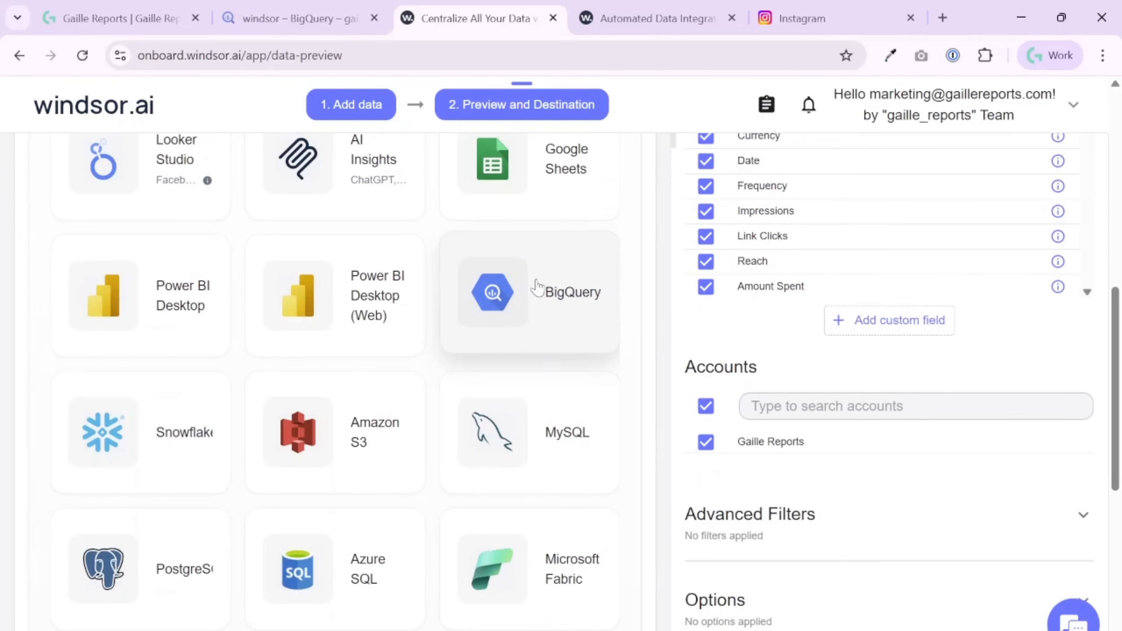
{"action": "left_click", "coordinate": [535, 287]}
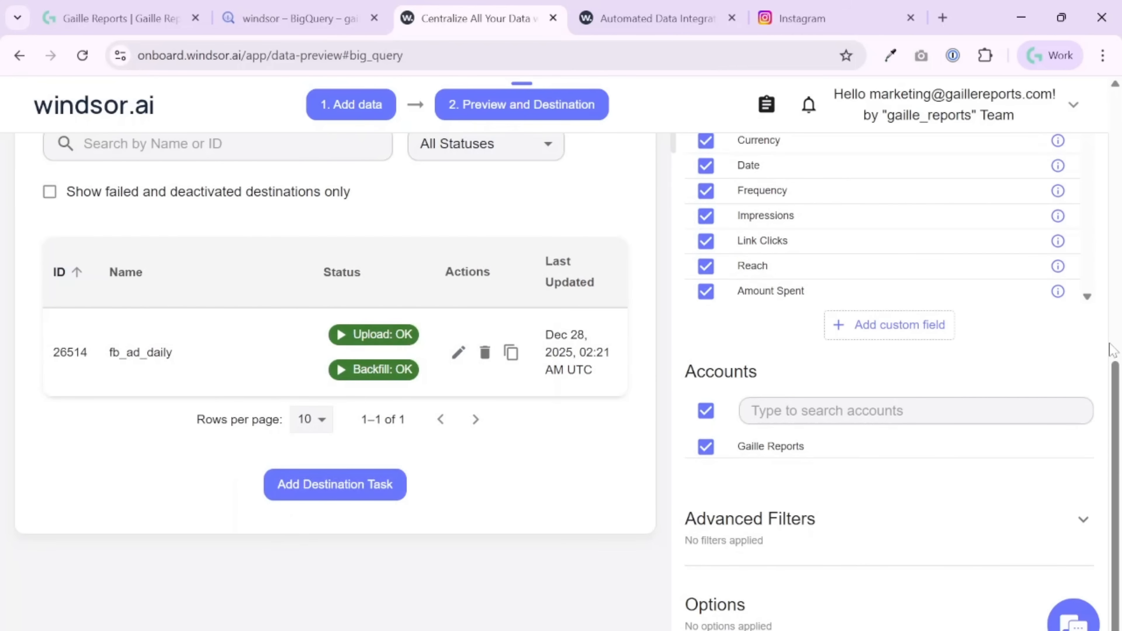
- Review the query's date range, report preset and selected fields, and view the available data sources without changing Facebook Ads
{"action": "scroll", "coordinate": [1111, 349], "scroll_direction": "up", "scroll_amount": 7}
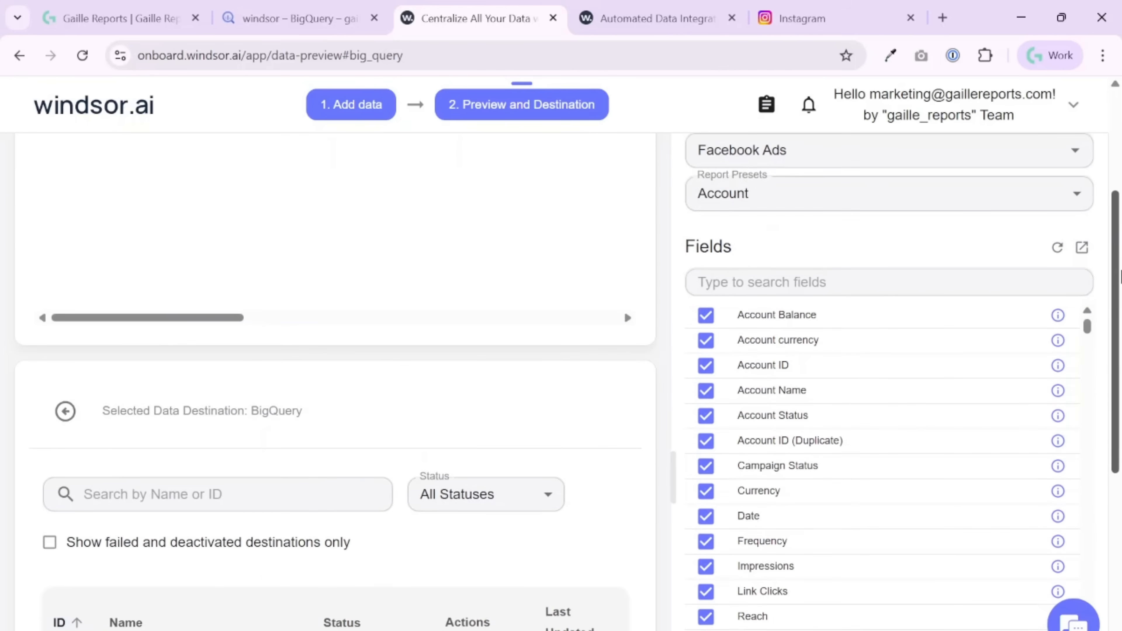
{"action": "scroll", "coordinate": [877, 552], "scroll_direction": "down", "scroll_amount": 6}
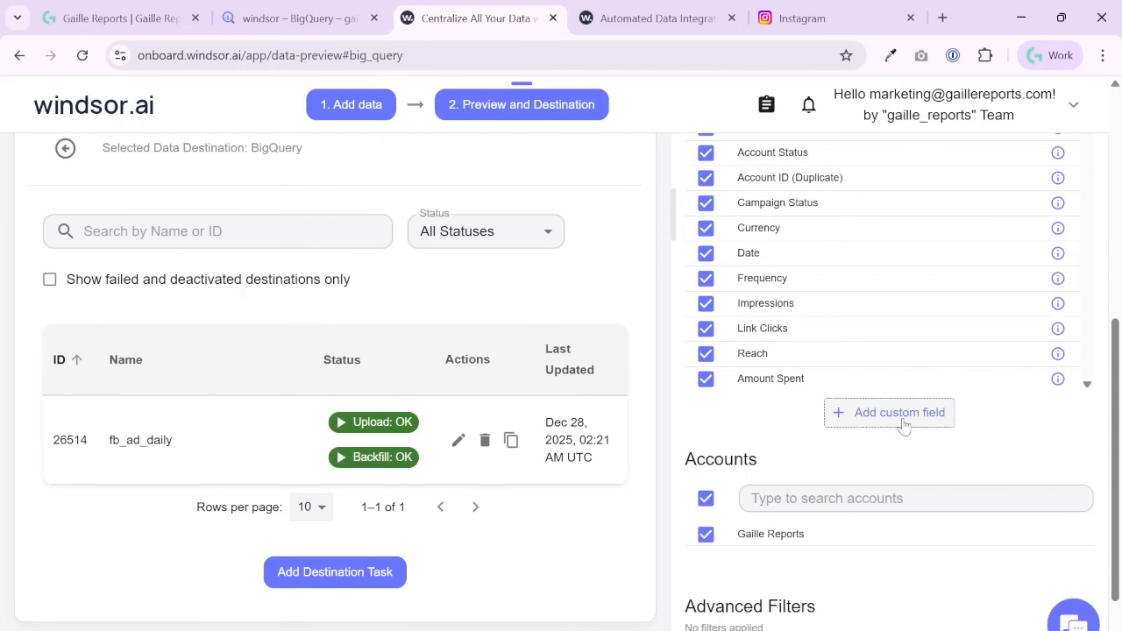
{"action": "scroll", "coordinate": [1087, 391], "scroll_direction": "up", "scroll_amount": 8}
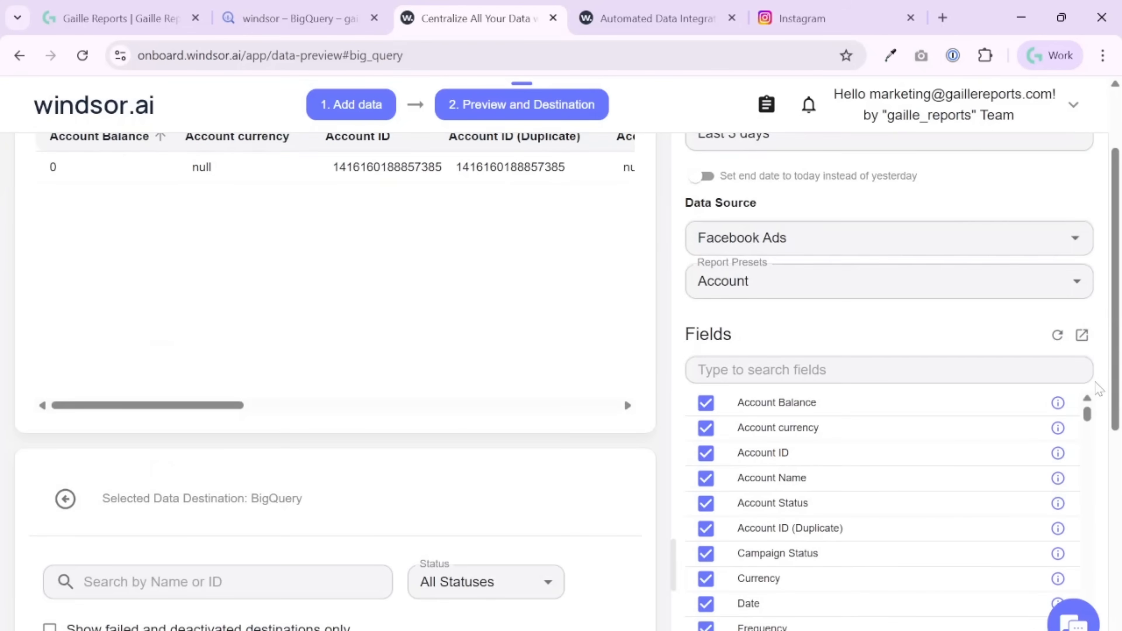
{"action": "scroll", "coordinate": [1091, 380], "scroll_direction": "up", "scroll_amount": 2}
{"action": "left_click", "coordinate": [1077, 327]}
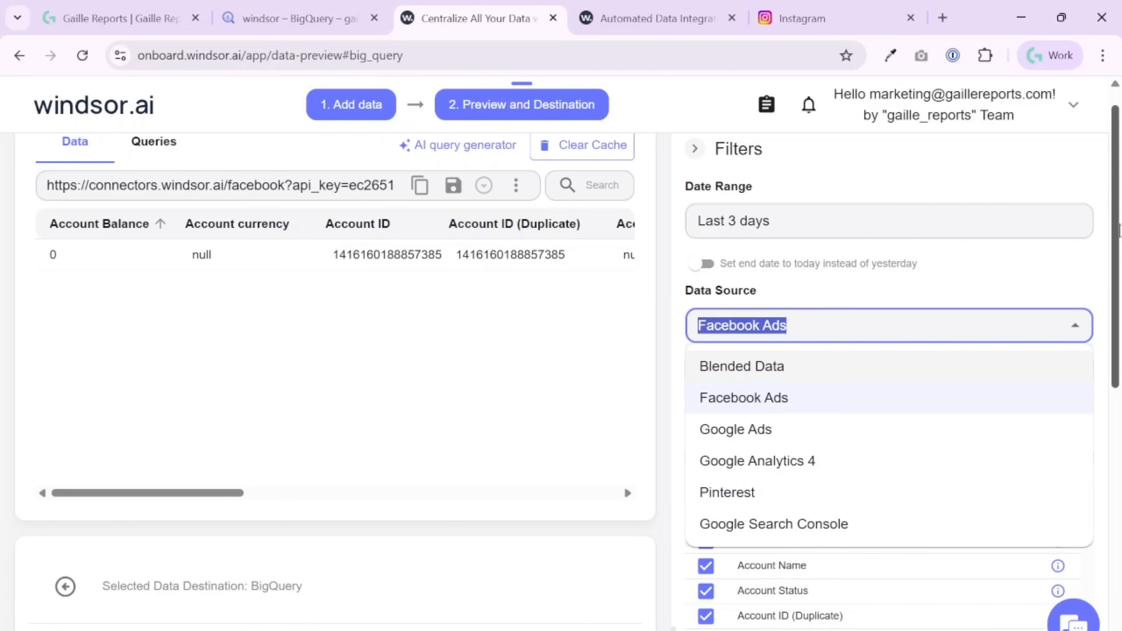
{"action": "left_click", "coordinate": [1103, 283]}
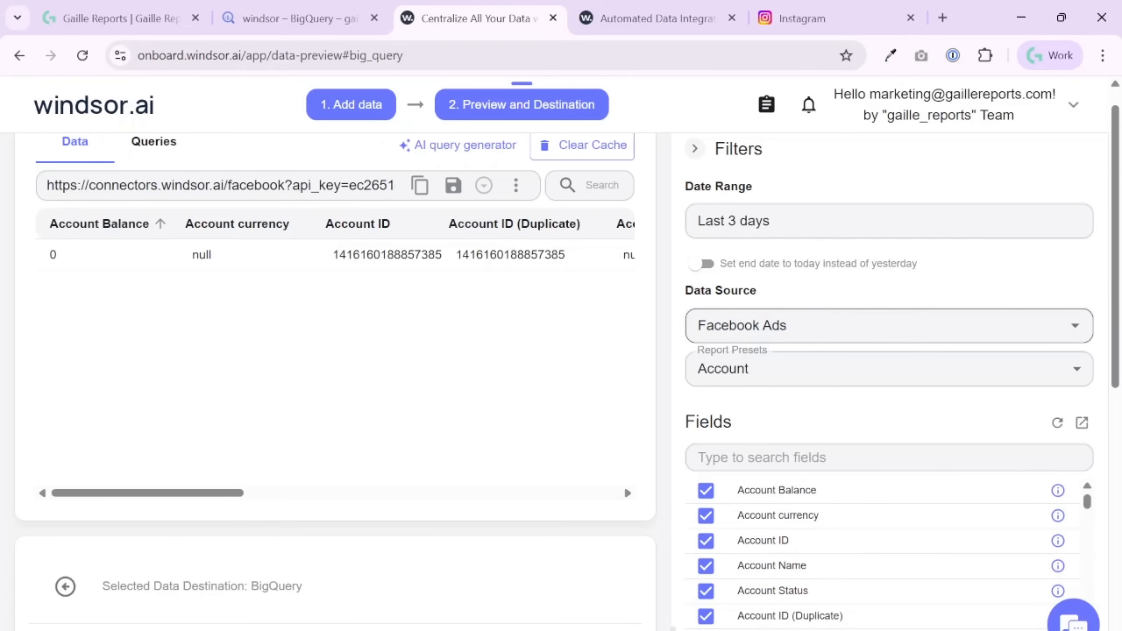
- Start a new BigQuery destination task and examine its generated connector URL
{"action": "scroll", "coordinate": [225, 433], "scroll_direction": "down", "scroll_amount": 5}
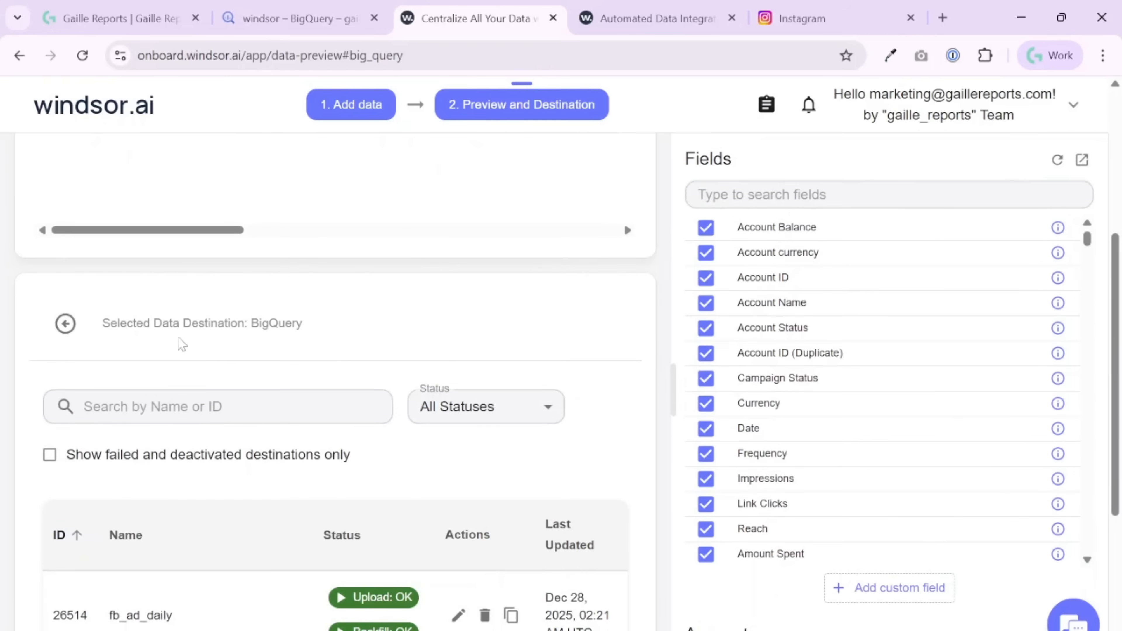
{"action": "scroll", "coordinate": [219, 369], "scroll_direction": "down", "scroll_amount": 4}
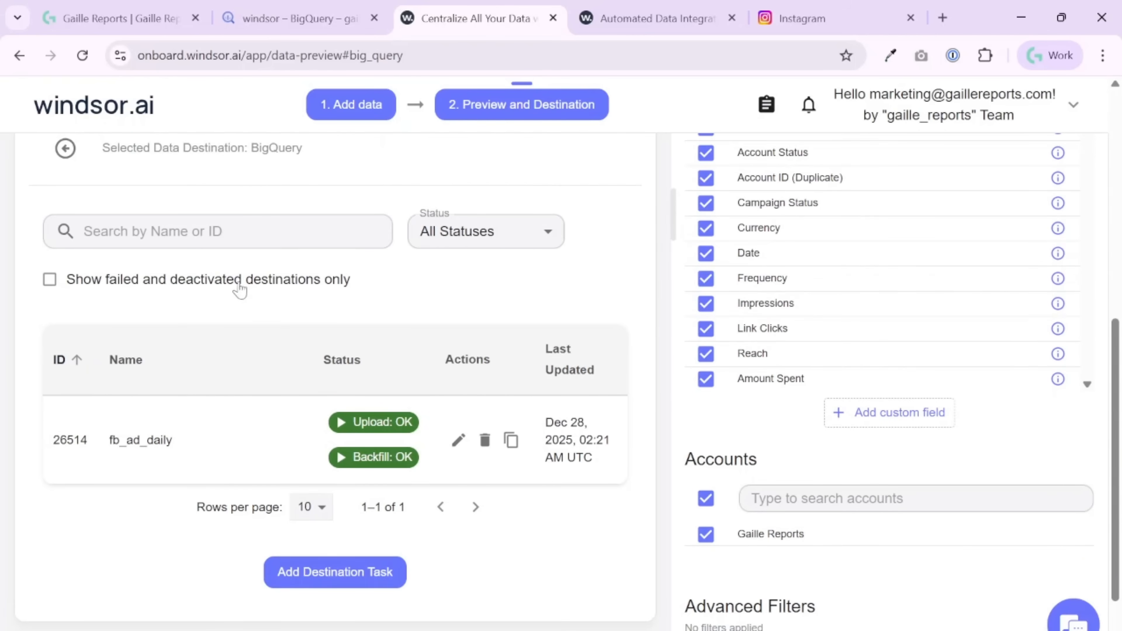
{"action": "left_click", "coordinate": [321, 581]}
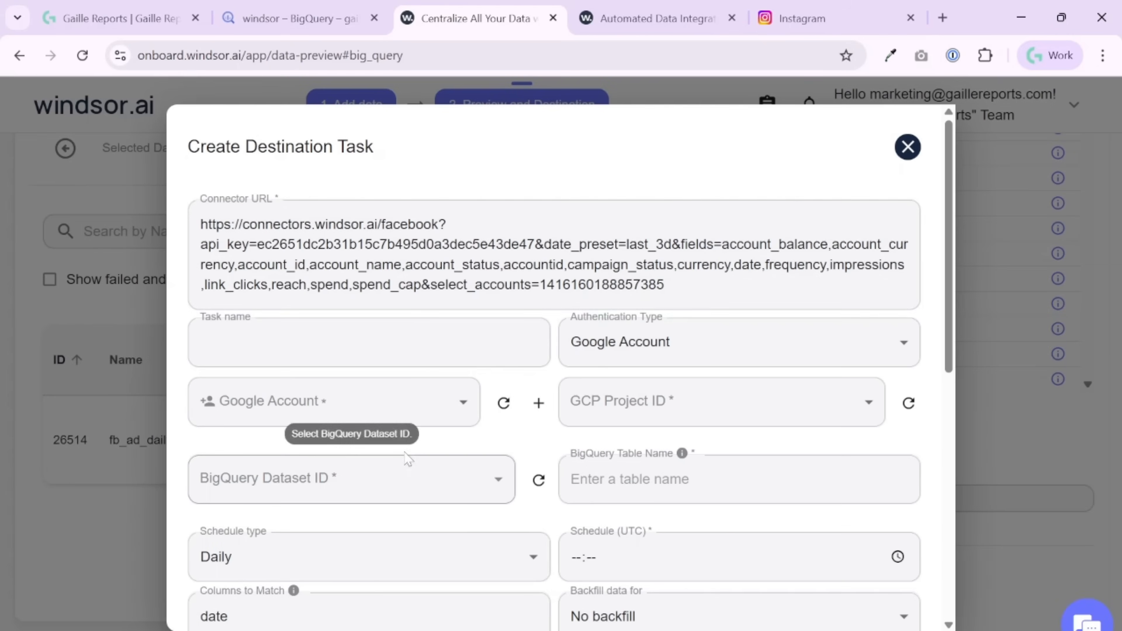
{"action": "left_click_drag", "start_coordinate": [227, 244], "coordinate": [664, 285]}
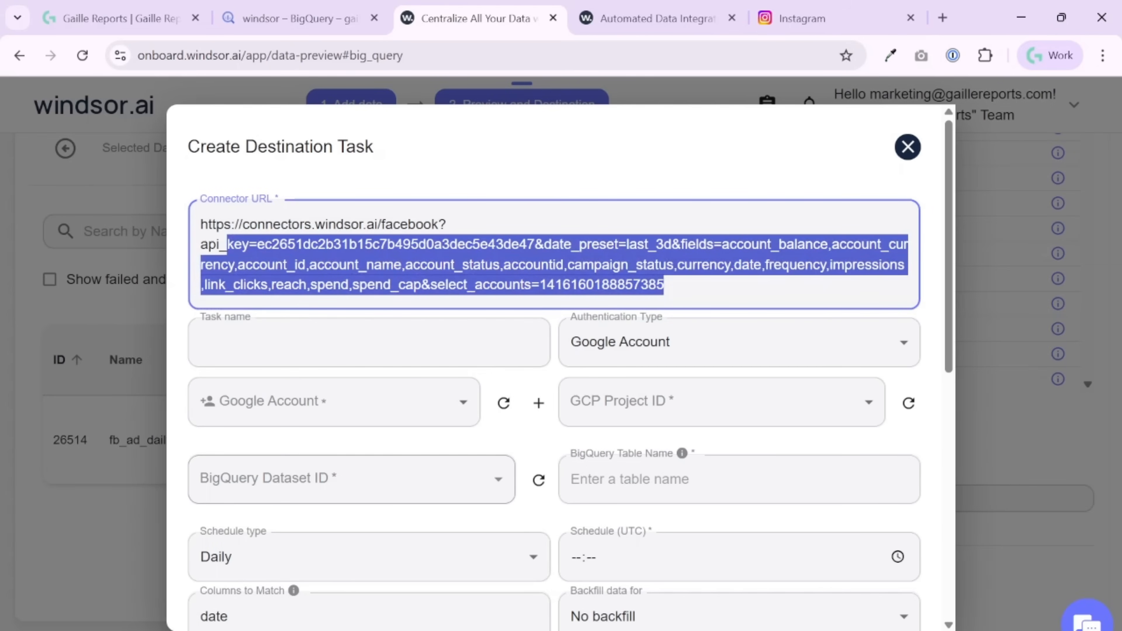
{"action": "left_click", "coordinate": [941, 239]}
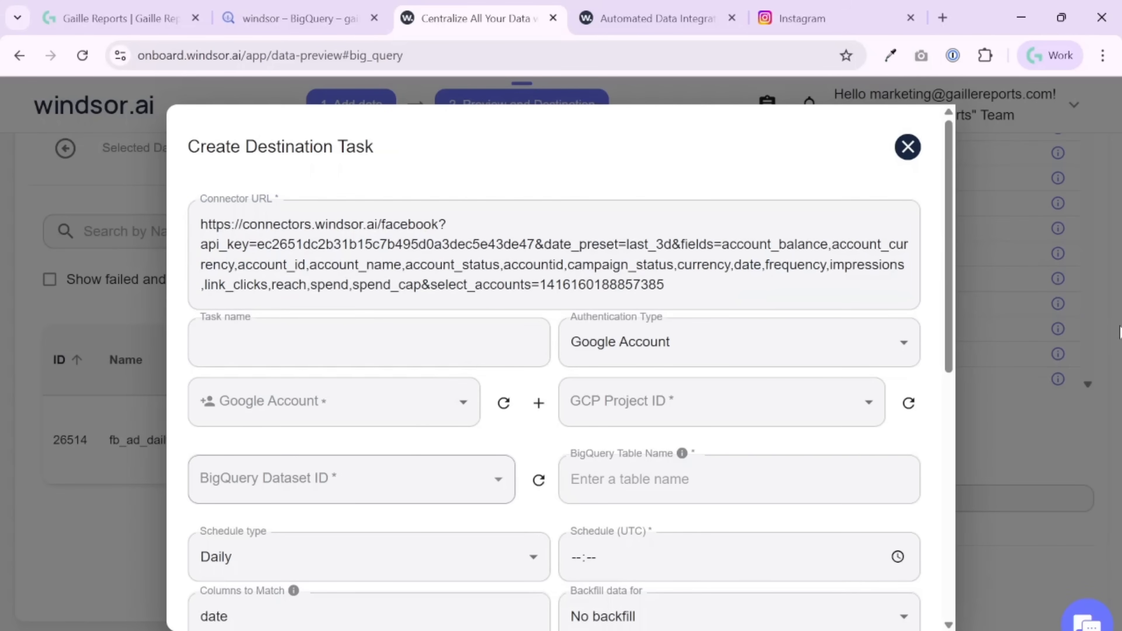
- Name the destination task fb_account and enter the same name for the BigQuery table
{"action": "left_click", "coordinate": [369, 342]}
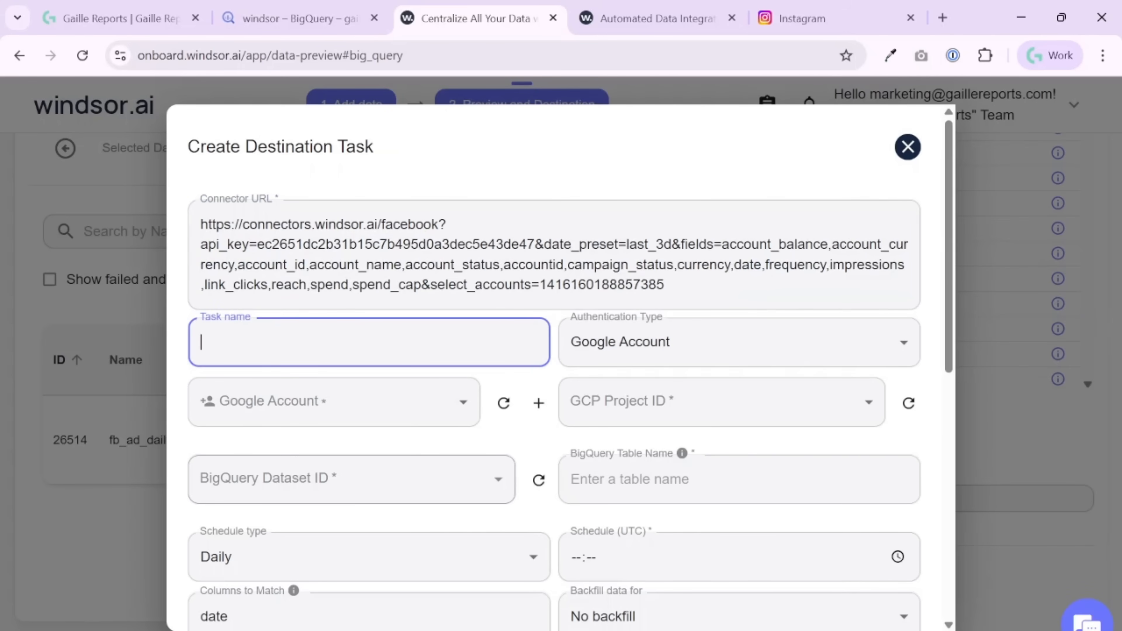
{"action": "type", "text": "fb_account"}
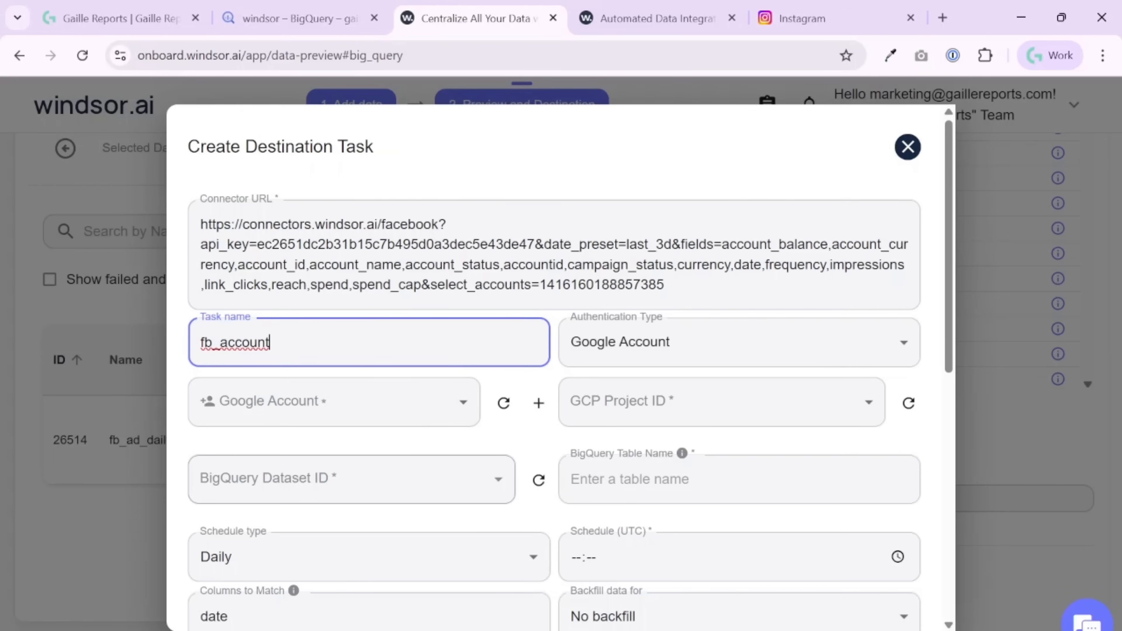
{"action": "key", "text": "BackSpace"}
{"action": "key", "text": "BackSpace"}
{"action": "key", "text": "BackSpace"}
{"action": "key", "text": "BackSpace"}
{"action": "type", "text": "account"}
{"action": "key", "text": "ctrl+a"}
{"action": "key", "text": "ctrl+c"}
{"action": "left_click", "coordinate": [632, 479]}
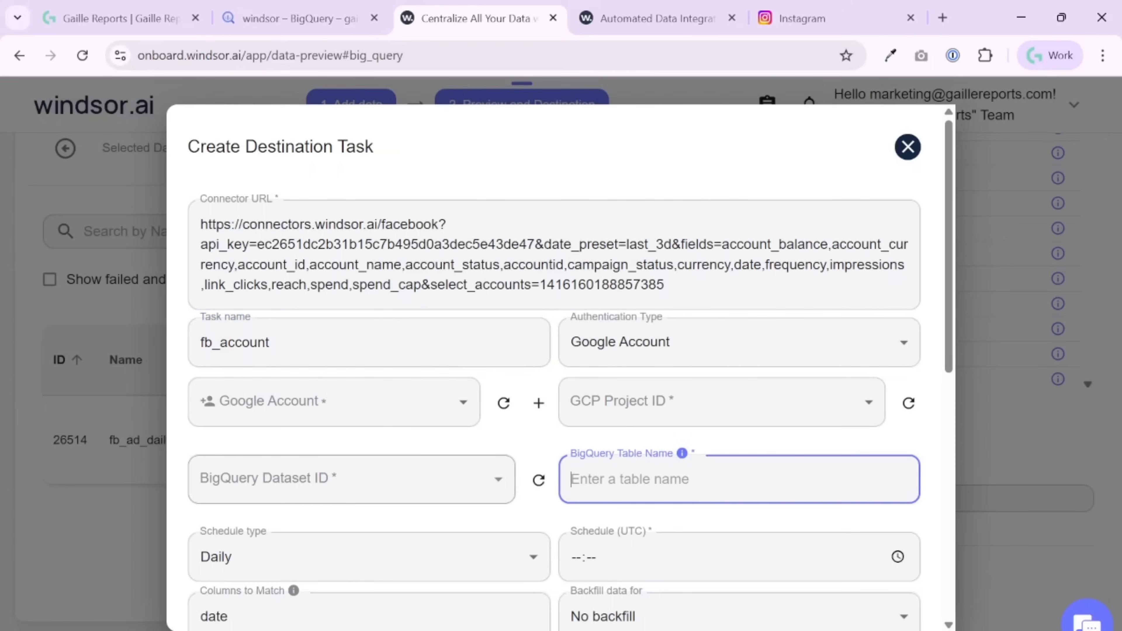
{"action": "key", "text": "ctrl+v"}
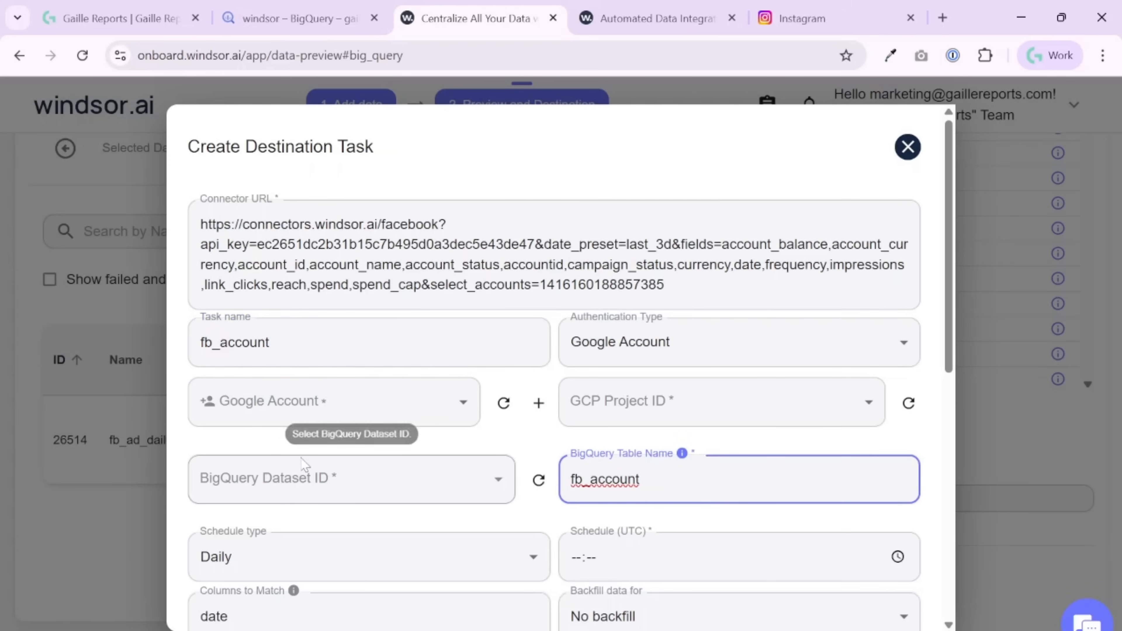
- Keep Google Account as the authentication type and select the listed Google account
{"action": "left_click", "coordinate": [637, 362]}
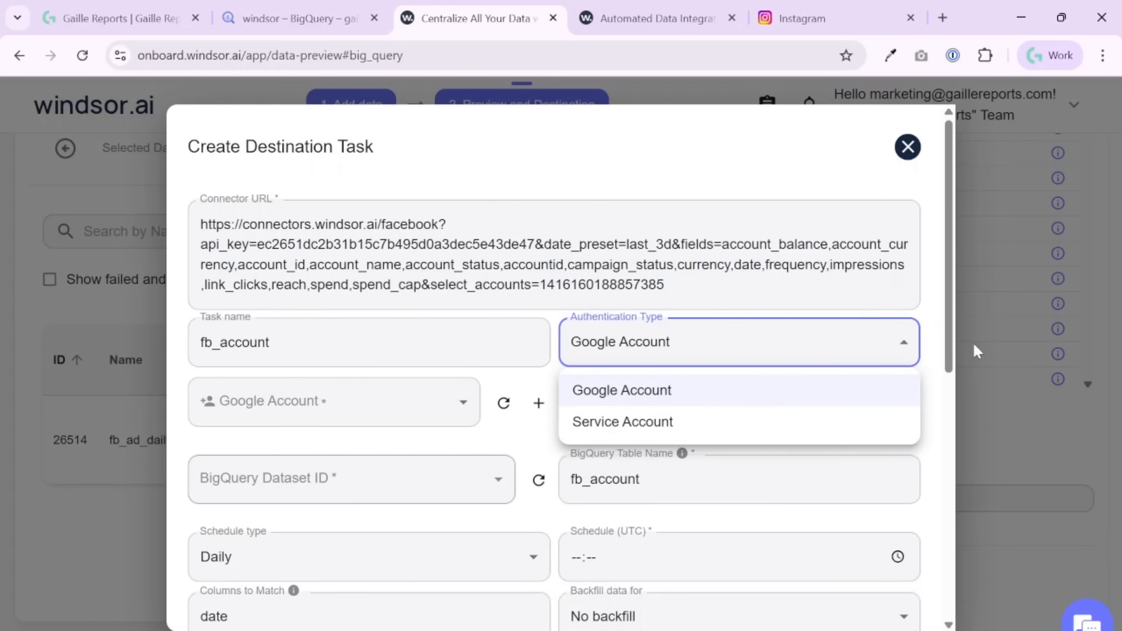
{"action": "left_click", "coordinate": [941, 328]}
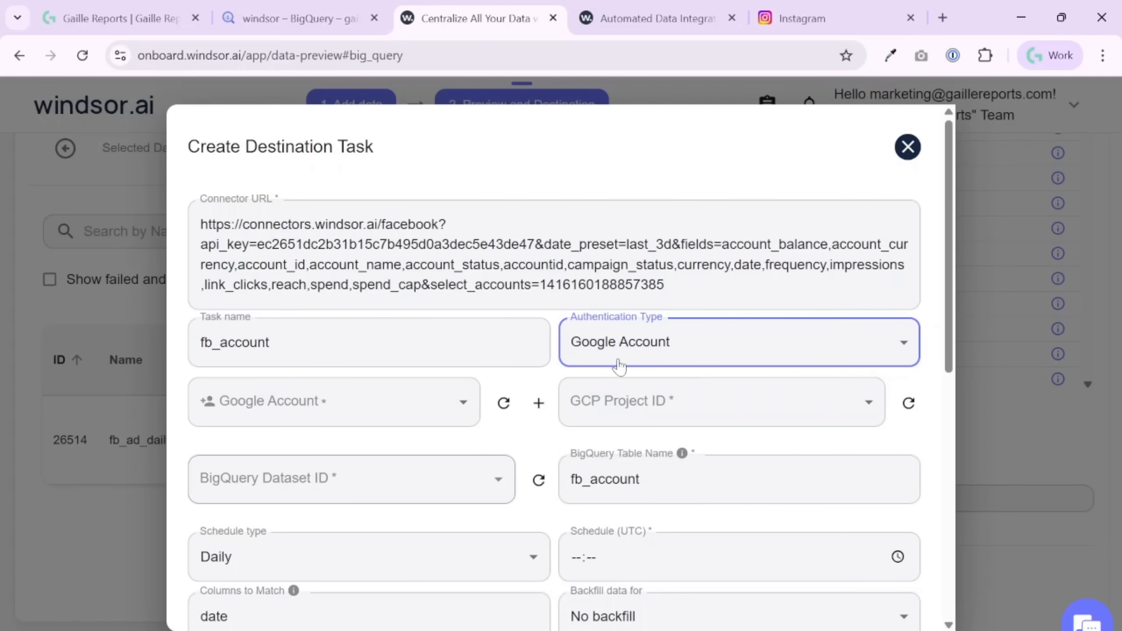
{"action": "left_click", "coordinate": [408, 408]}
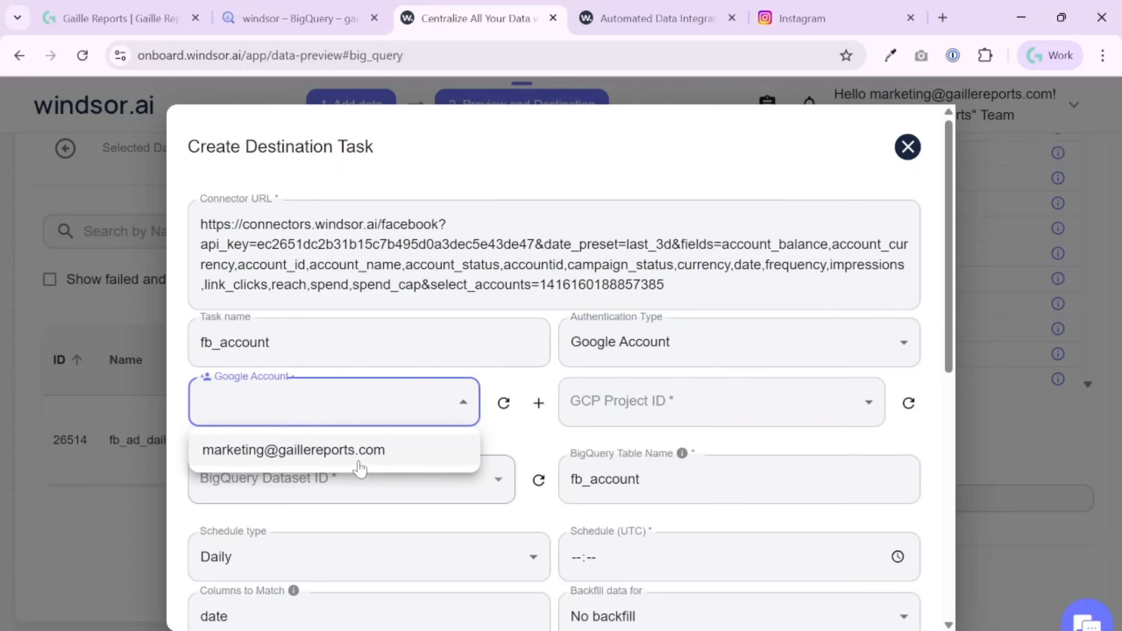
{"action": "left_click", "coordinate": [359, 460]}
- Connect the Google account to windsorai by signing in with the account password and continuing through the consent page
{"action": "left_click", "coordinate": [538, 409]}
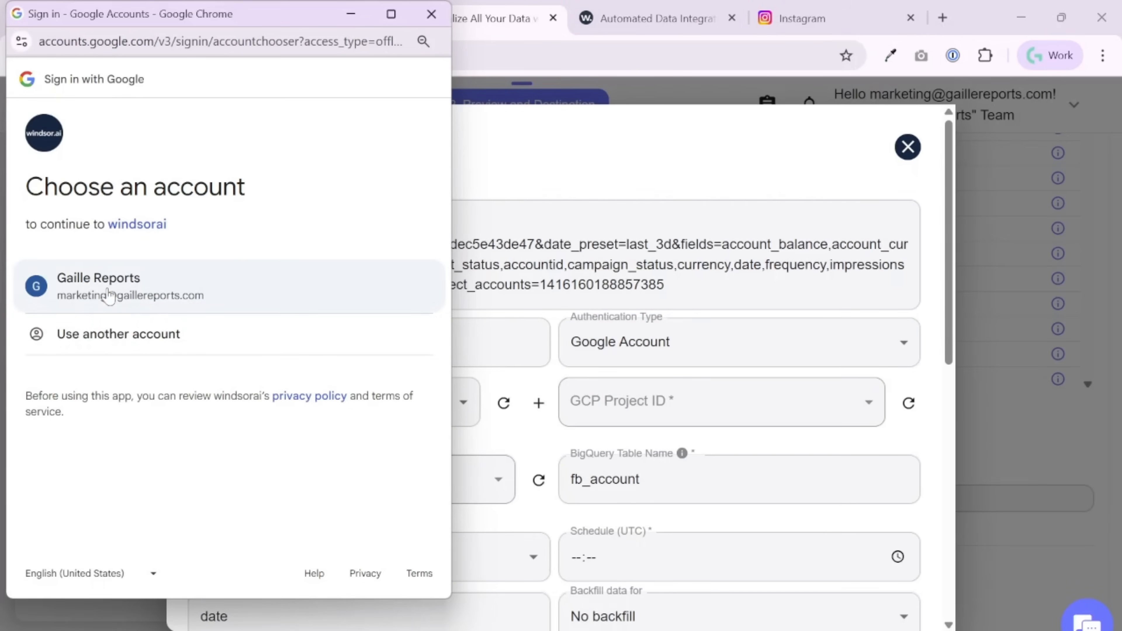
{"action": "left_click", "coordinate": [109, 295]}
{"action": "left_click", "coordinate": [332, 416]}
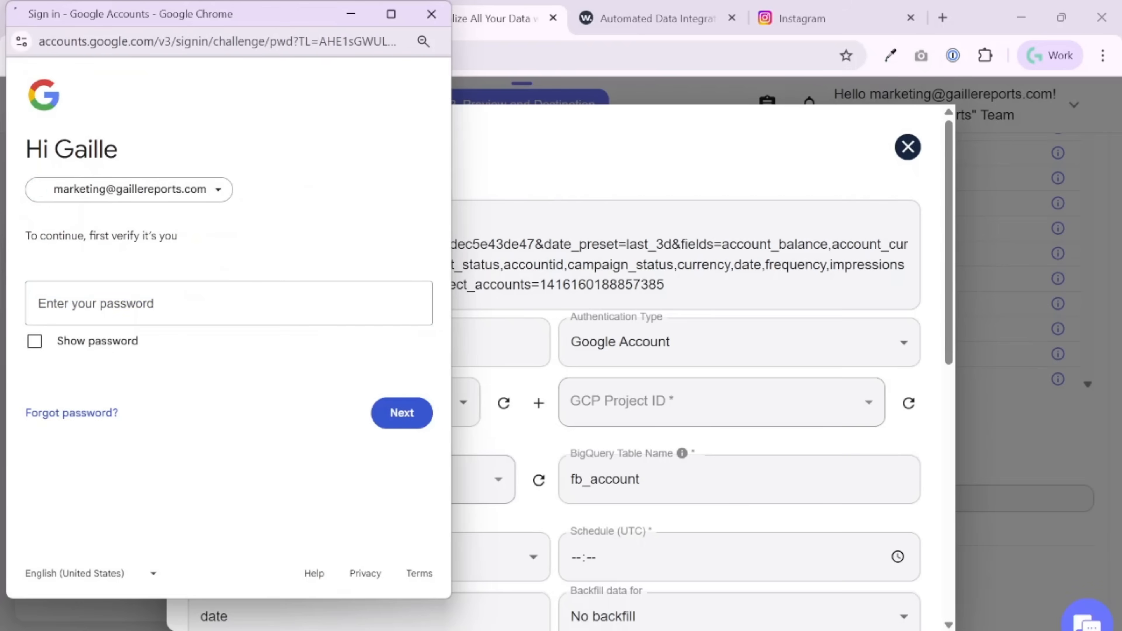
{"action": "left_click", "coordinate": [200, 347]}
{"action": "left_click", "coordinate": [380, 416]}
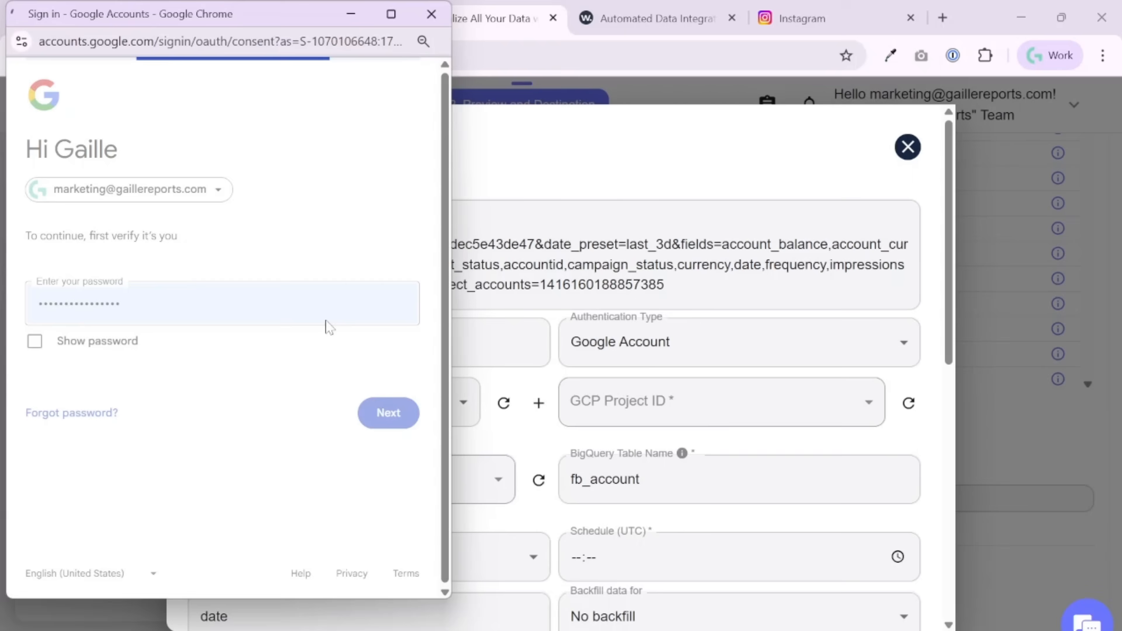
{"action": "scroll", "coordinate": [285, 436], "scroll_direction": "down", "scroll_amount": 3}
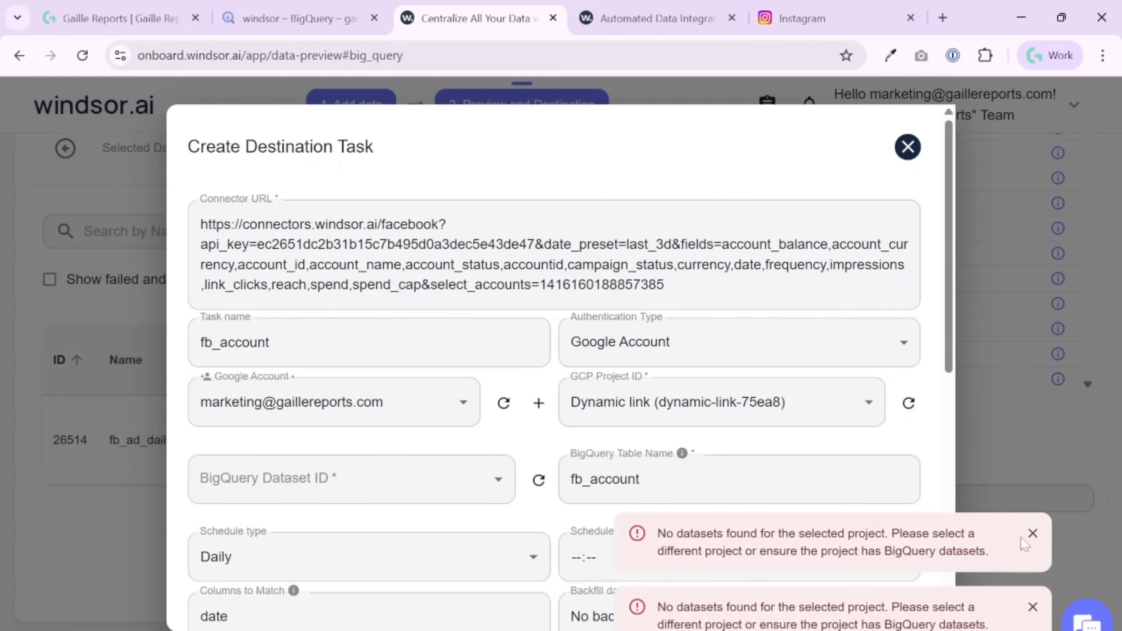
- Dismiss the dataset error notices and set the GCP project to gaillereports
{"action": "left_click", "coordinate": [1032, 534]}
{"action": "left_click", "coordinate": [1032, 607]}
{"action": "left_click", "coordinate": [878, 407]}
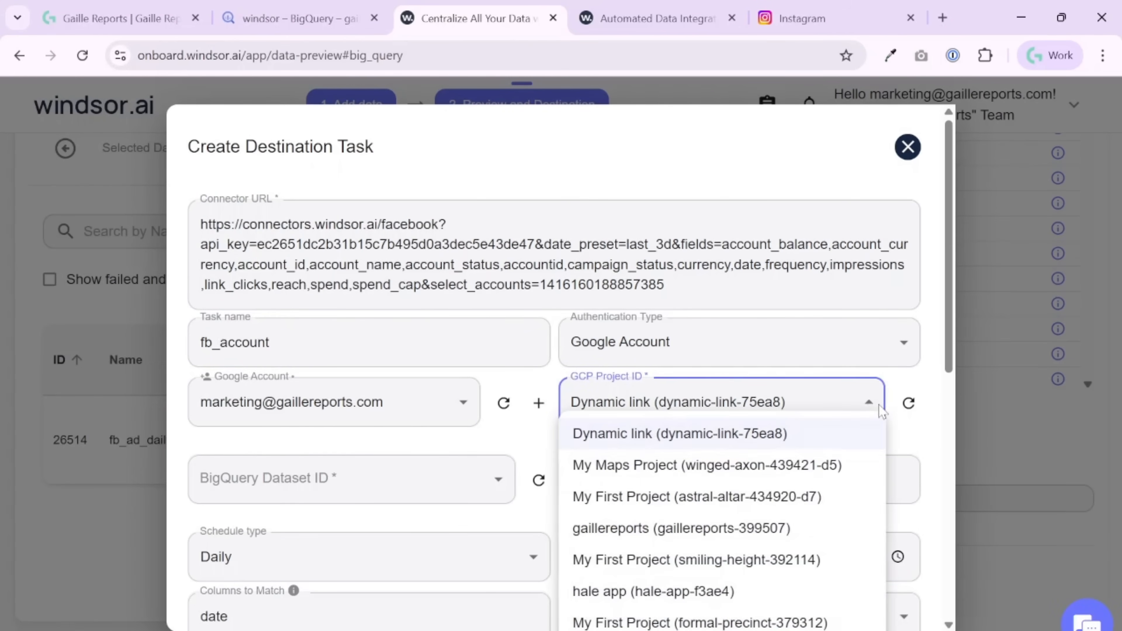
{"action": "left_click", "coordinate": [846, 529]}
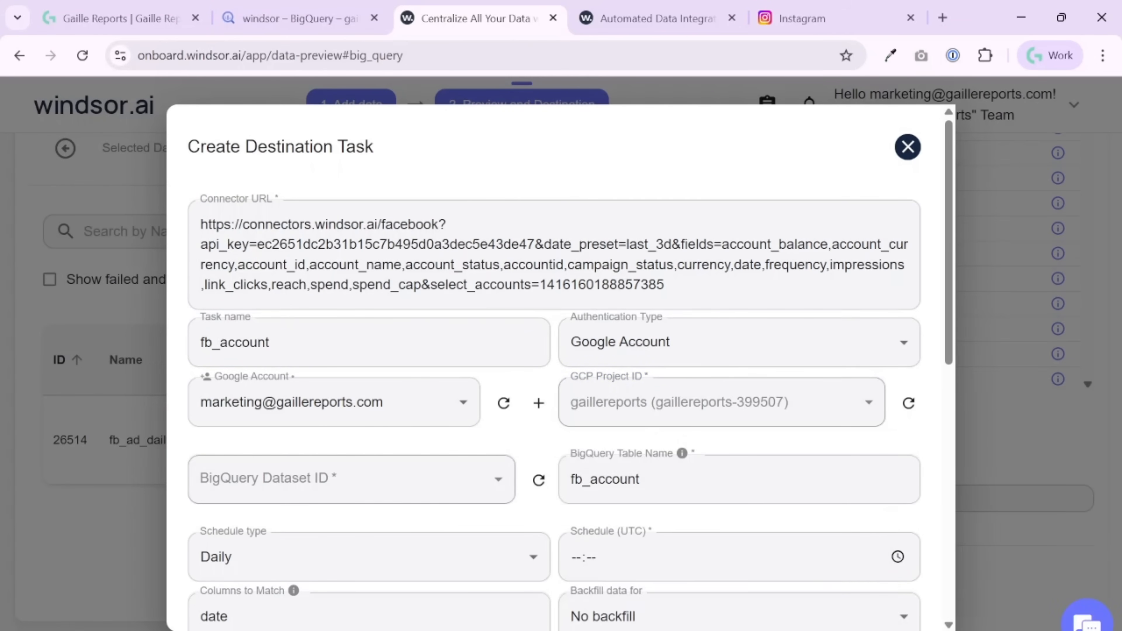
- Look up the current project's ID in BigQuery's project picker and return to the Windsor.ai destination task
{"action": "left_click", "coordinate": [265, 22]}
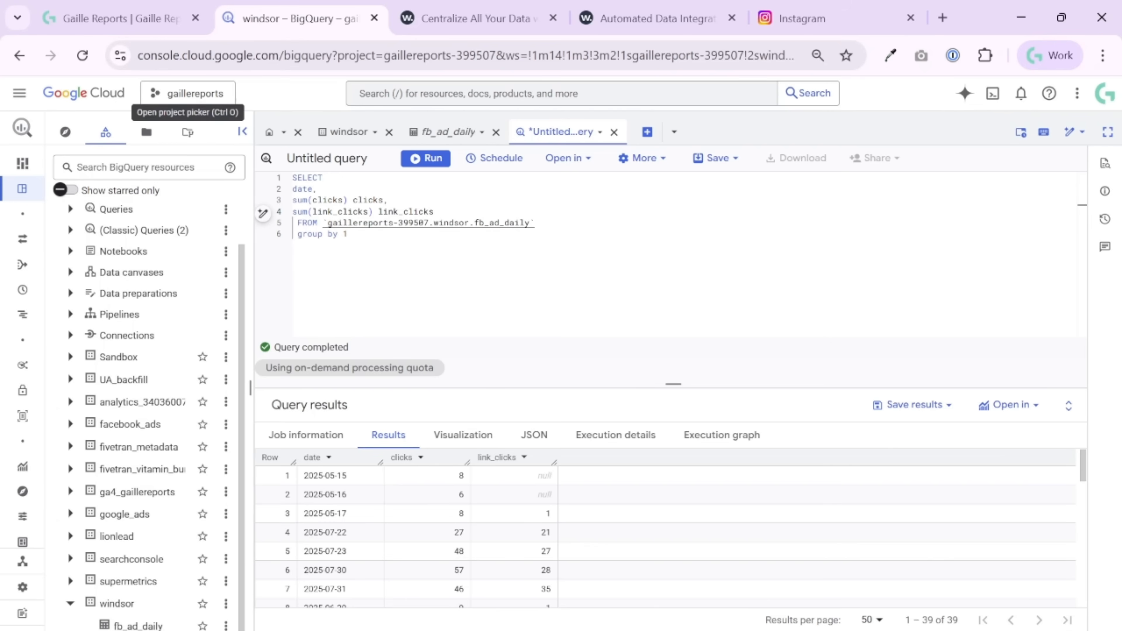
{"action": "left_click", "coordinate": [208, 101]}
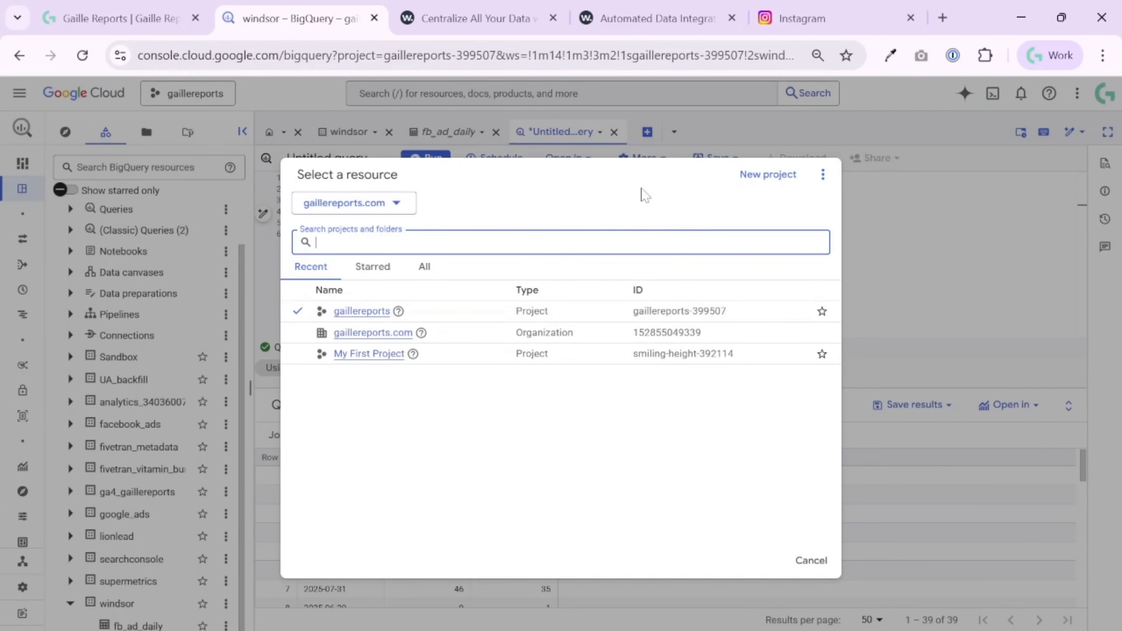
{"action": "left_click", "coordinate": [455, 17]}
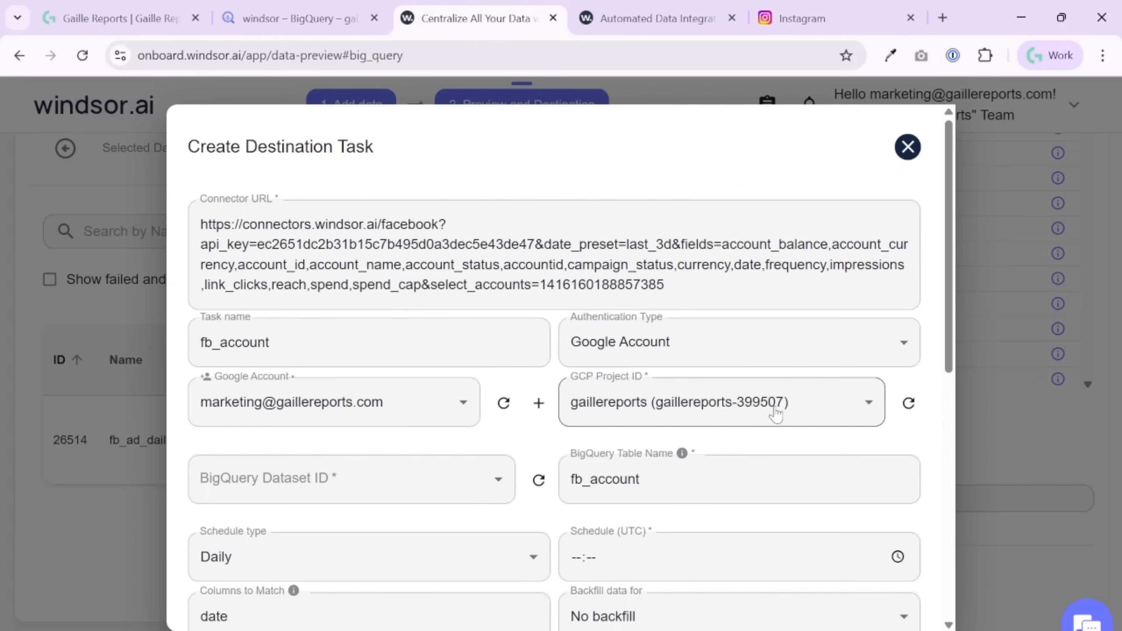
- Set the task's BigQuery dataset to windsor and its daily schedule to 02:00 UTC
{"action": "left_click", "coordinate": [459, 476]}
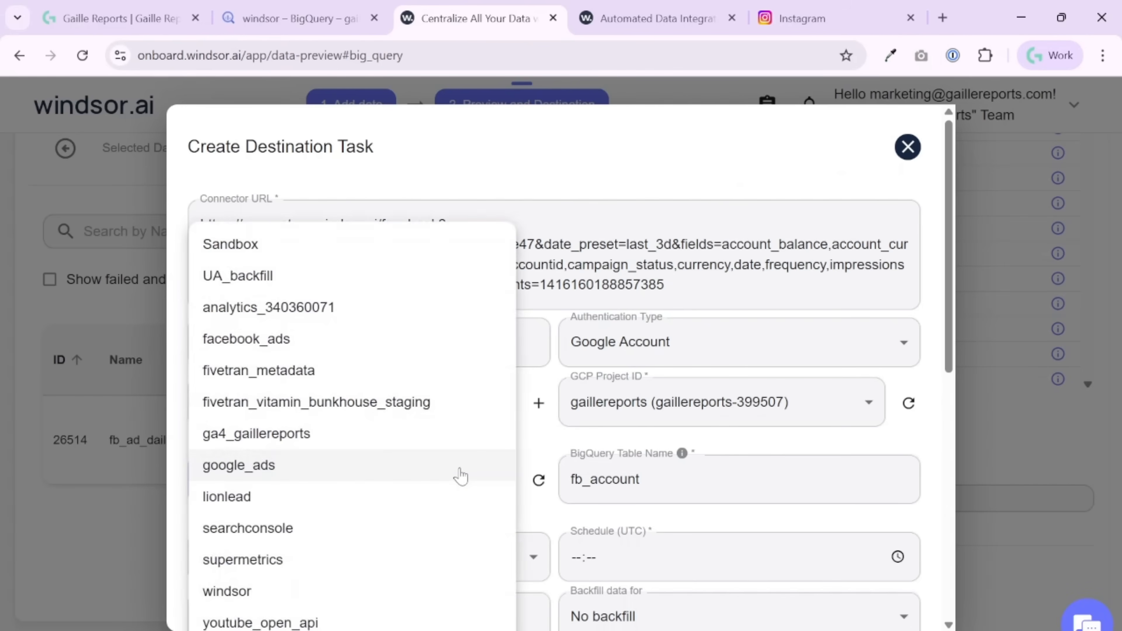
{"action": "left_click", "coordinate": [373, 595]}
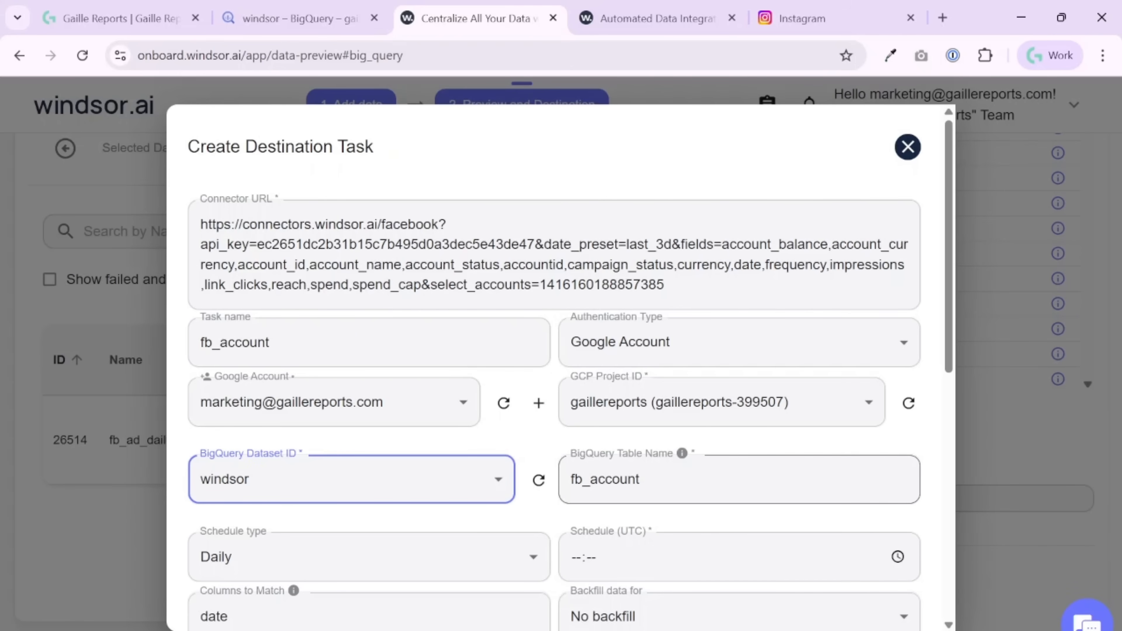
{"action": "left_click", "coordinate": [689, 479]}
{"action": "scroll", "coordinate": [505, 492], "scroll_direction": "down", "scroll_amount": 2}
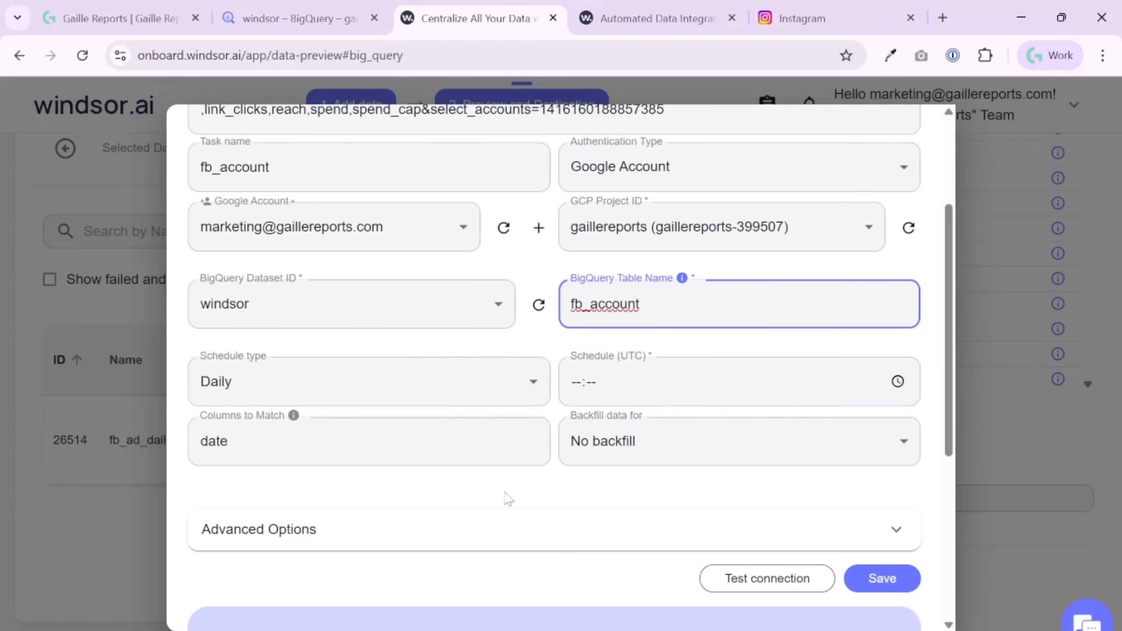
{"action": "left_click", "coordinate": [581, 383]}
{"action": "type", "text": "02:"}
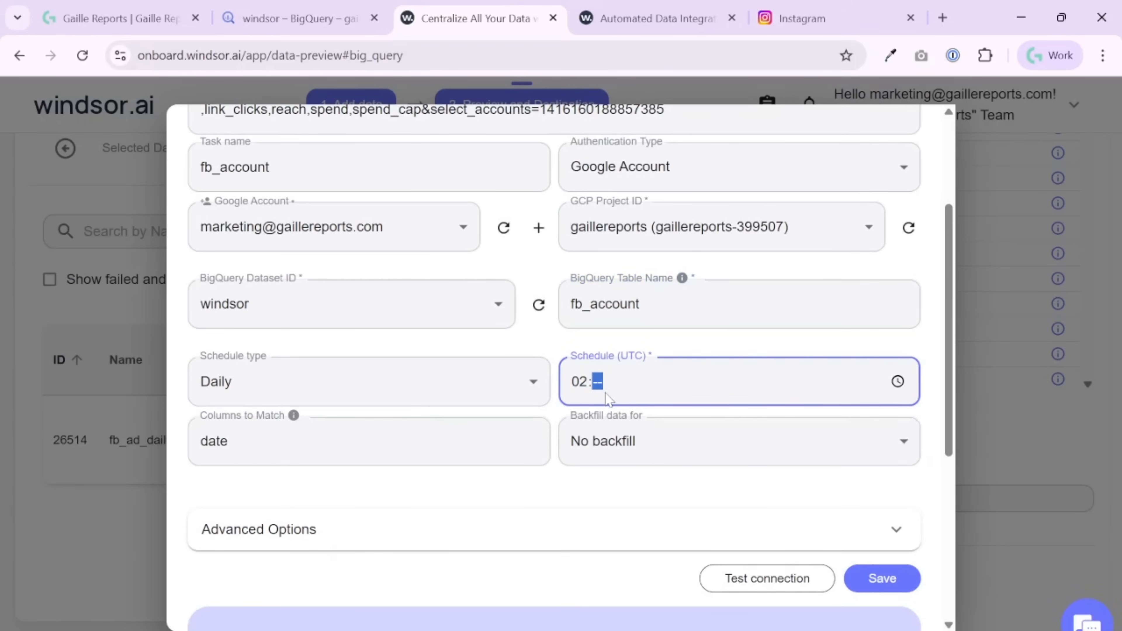
{"action": "type", "text": "00"}
{"action": "left_click", "coordinate": [494, 492]}
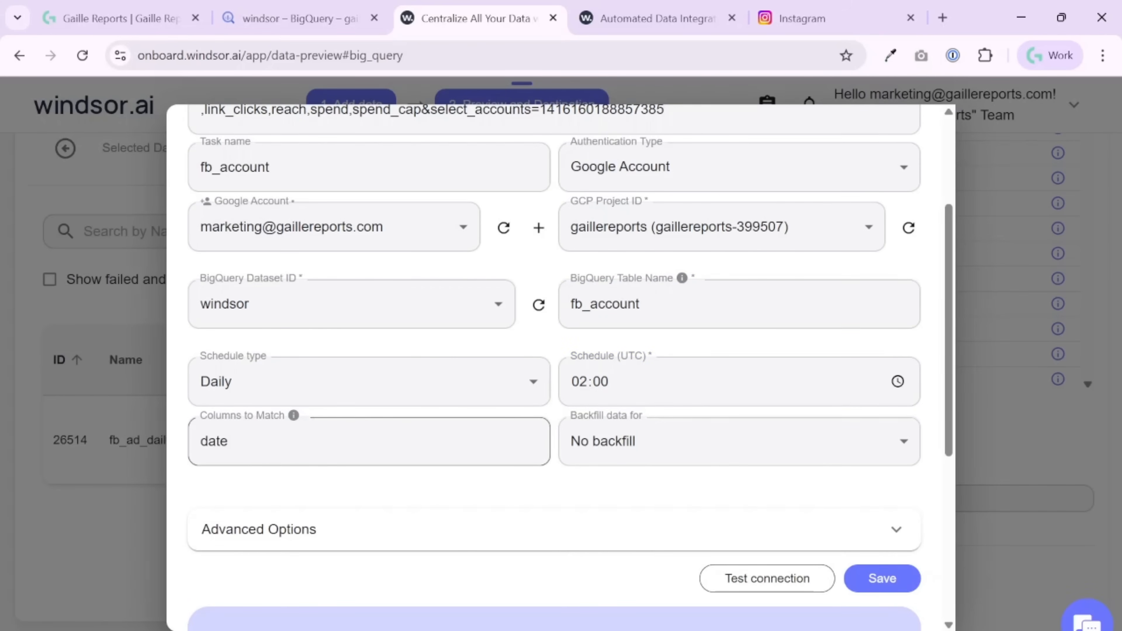
- Set the destination task's data backfill period to 1 year
{"action": "scroll", "coordinate": [526, 400], "scroll_direction": "up", "scroll_amount": 4}
{"action": "left_click_drag", "start_coordinate": [618, 244], "coordinate": [673, 244]}
{"action": "scroll", "coordinate": [302, 442], "scroll_direction": "down", "scroll_amount": 10}
{"action": "scroll", "coordinate": [301, 252], "scroll_direction": "up", "scroll_amount": 3}
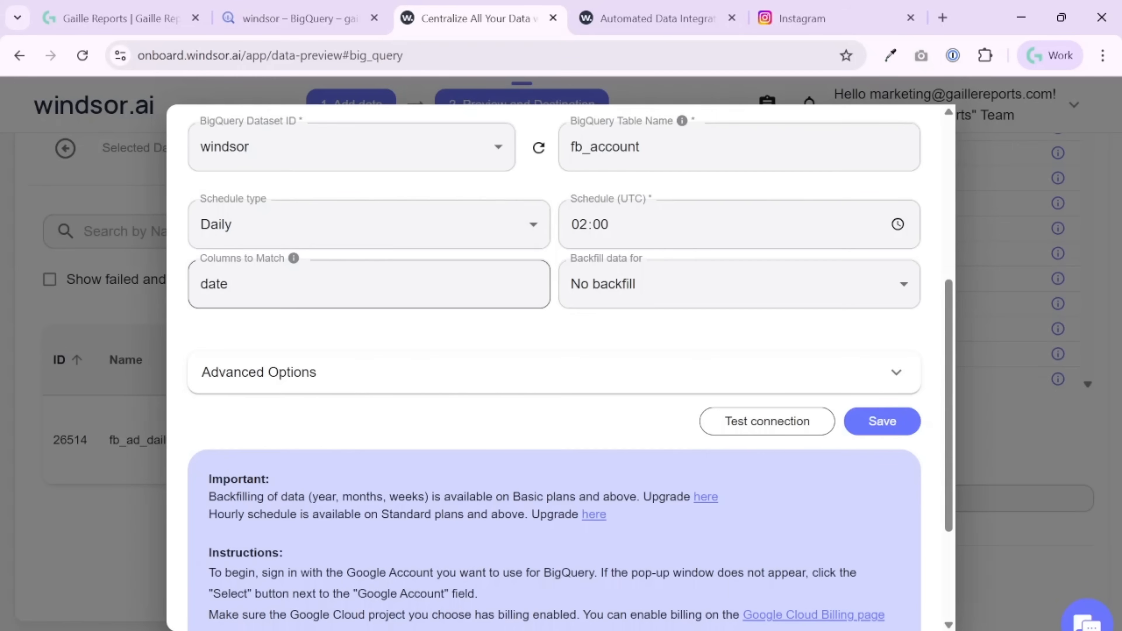
{"action": "left_click", "coordinate": [674, 307]}
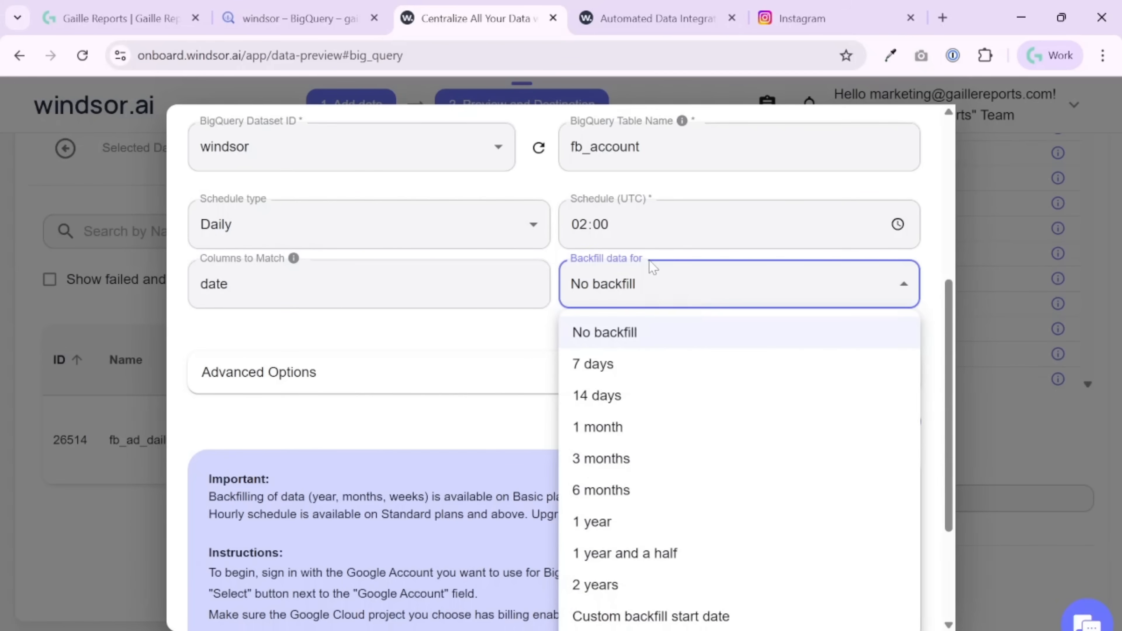
{"action": "left_click", "coordinate": [682, 521]}
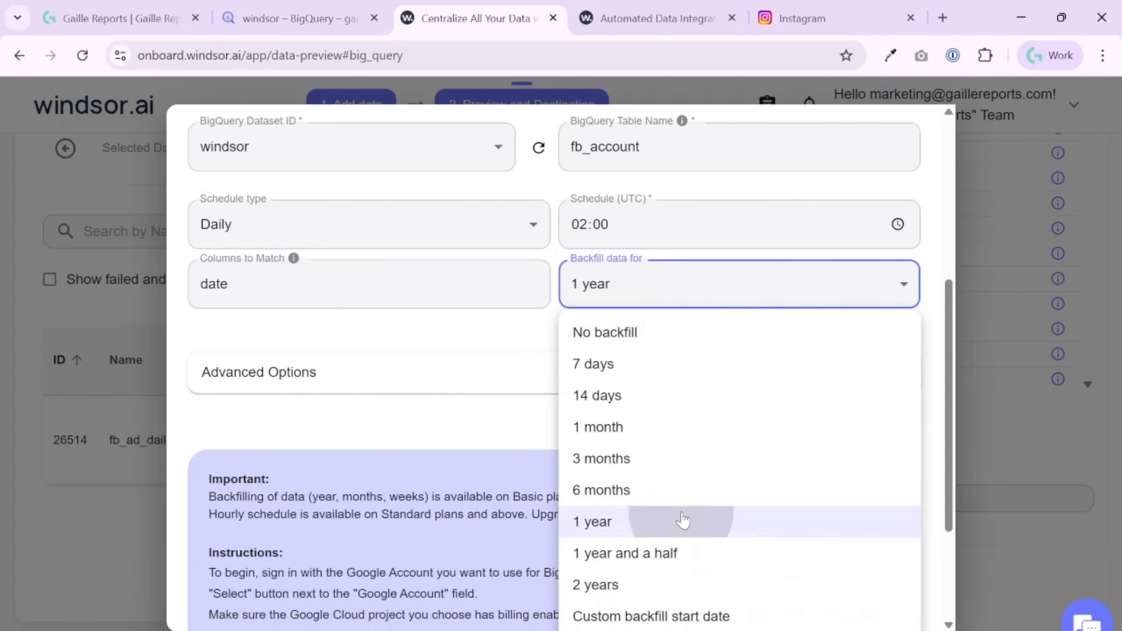
- Review the task's advanced clustering and partitioning options and collapse them without entering anything
{"action": "left_click", "coordinate": [534, 383]}
{"action": "scroll", "coordinate": [574, 375], "scroll_direction": "down", "scroll_amount": 2}
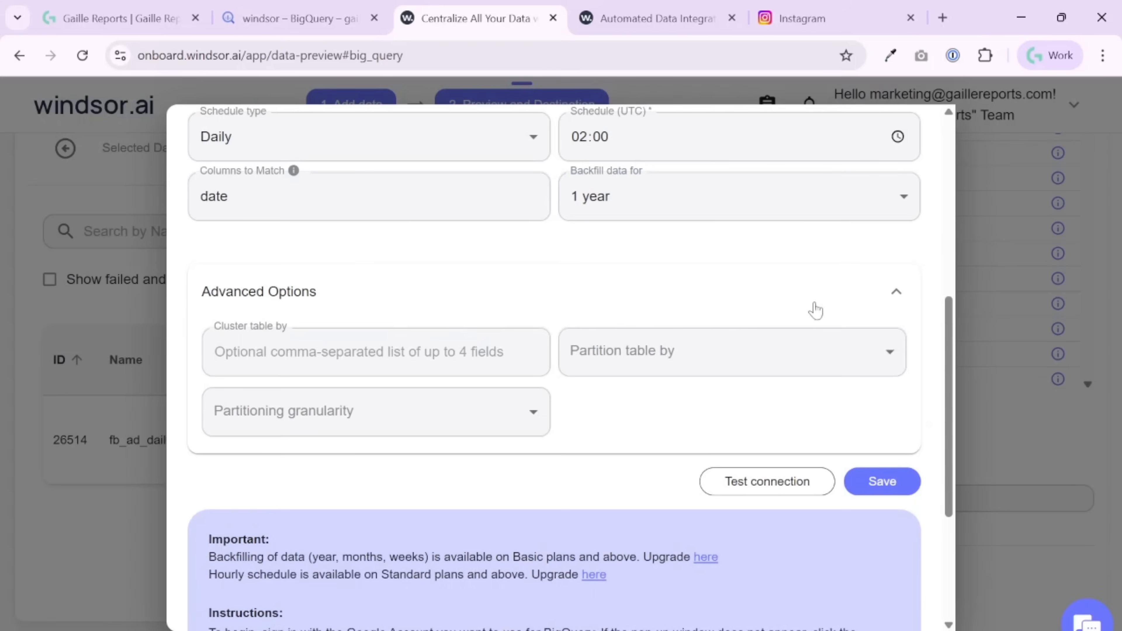
{"action": "left_click", "coordinate": [897, 293]}
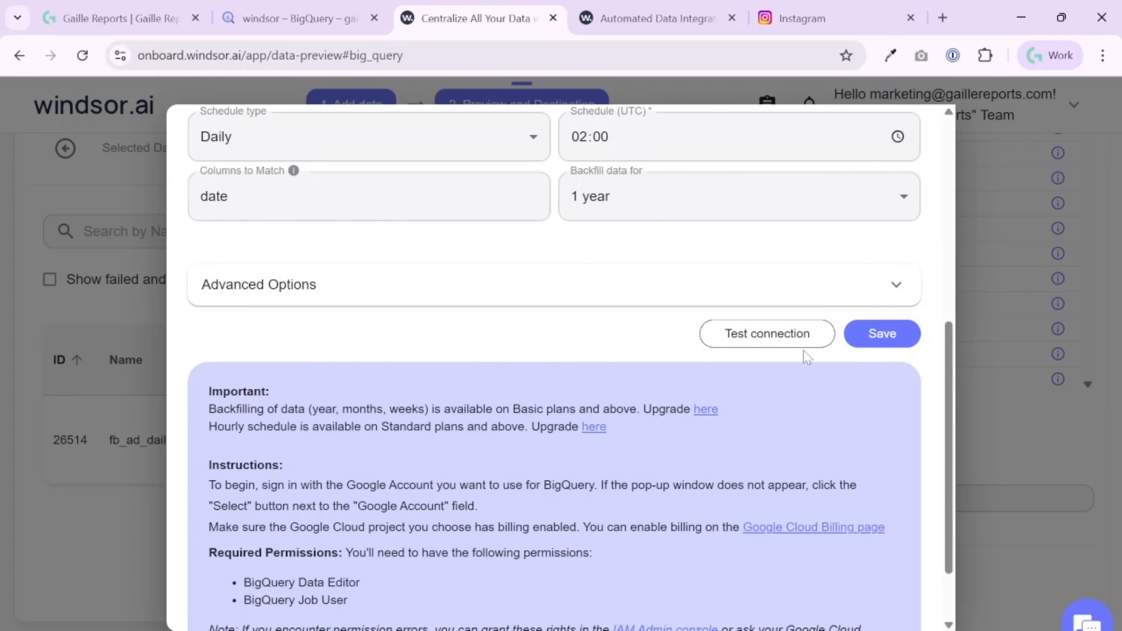
- Test the connection to BigQuery and save the destination task
{"action": "left_click", "coordinate": [796, 345]}
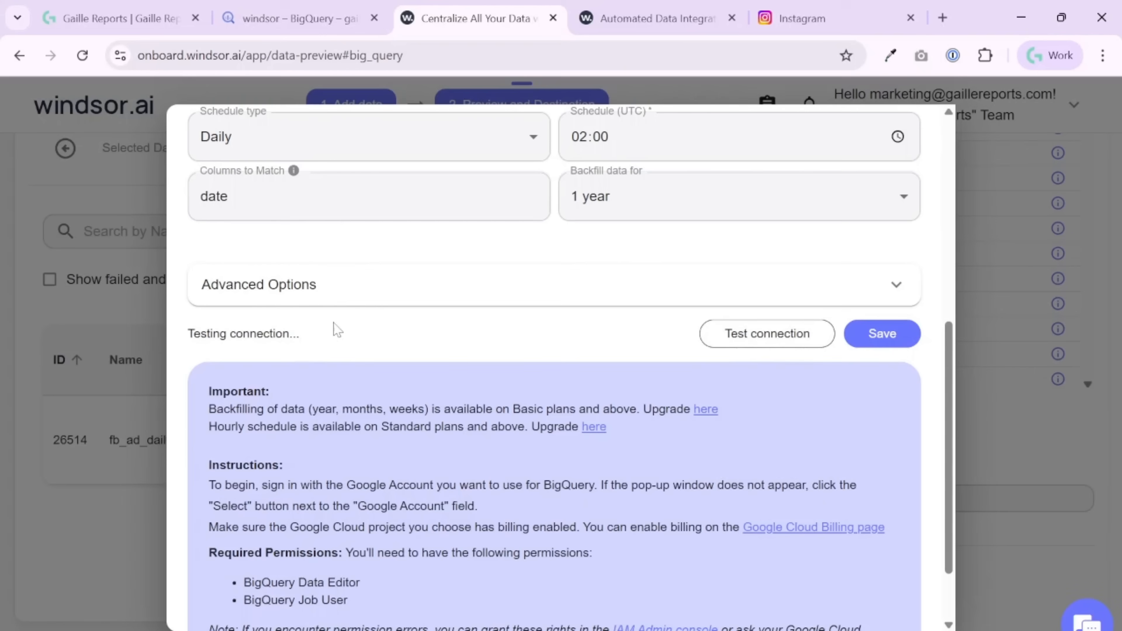
{"action": "triple_click", "coordinate": [316, 345]}
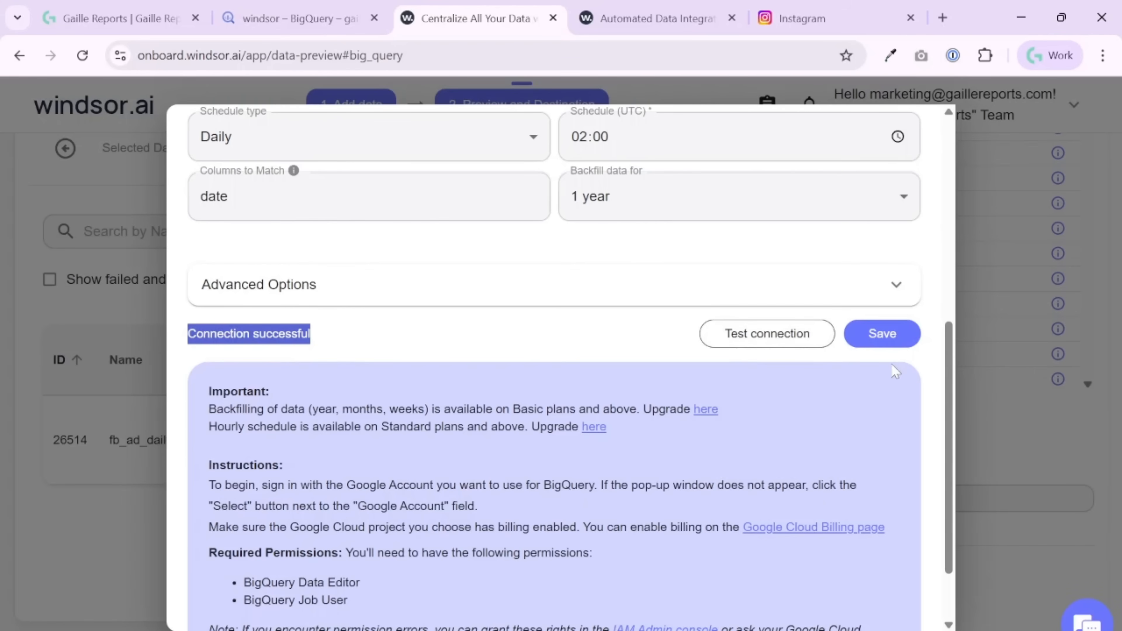
{"action": "left_click", "coordinate": [911, 344]}
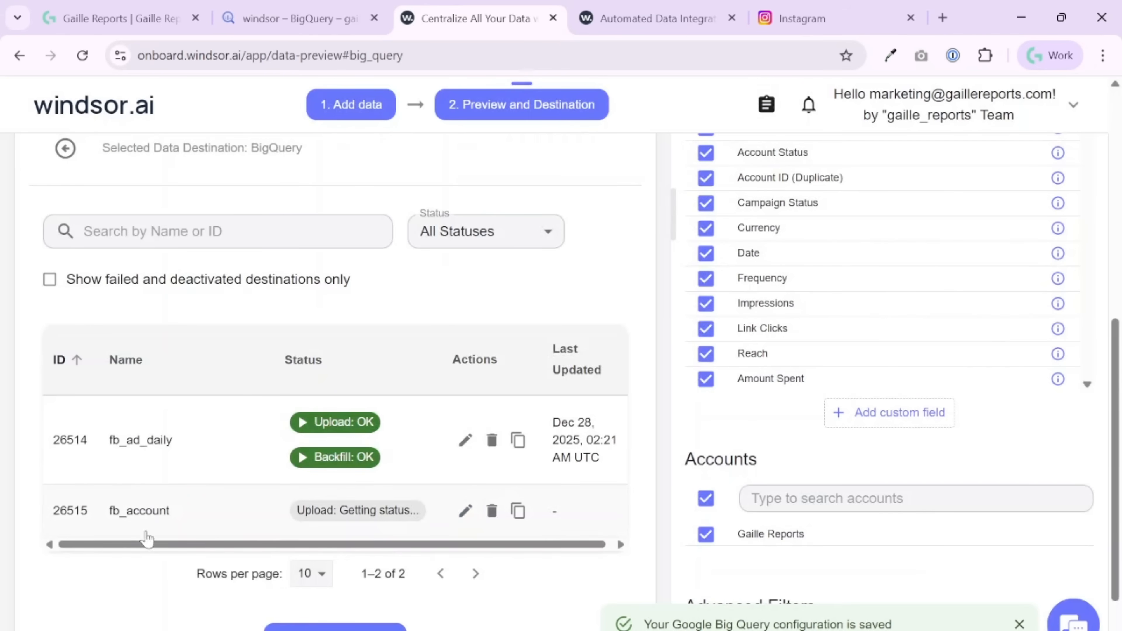
- Check the fb_account task's upload status and look for its table in BigQuery's windsor dataset, cancelling the open project picker
{"action": "left_click_drag", "start_coordinate": [108, 510], "coordinate": [432, 516]}
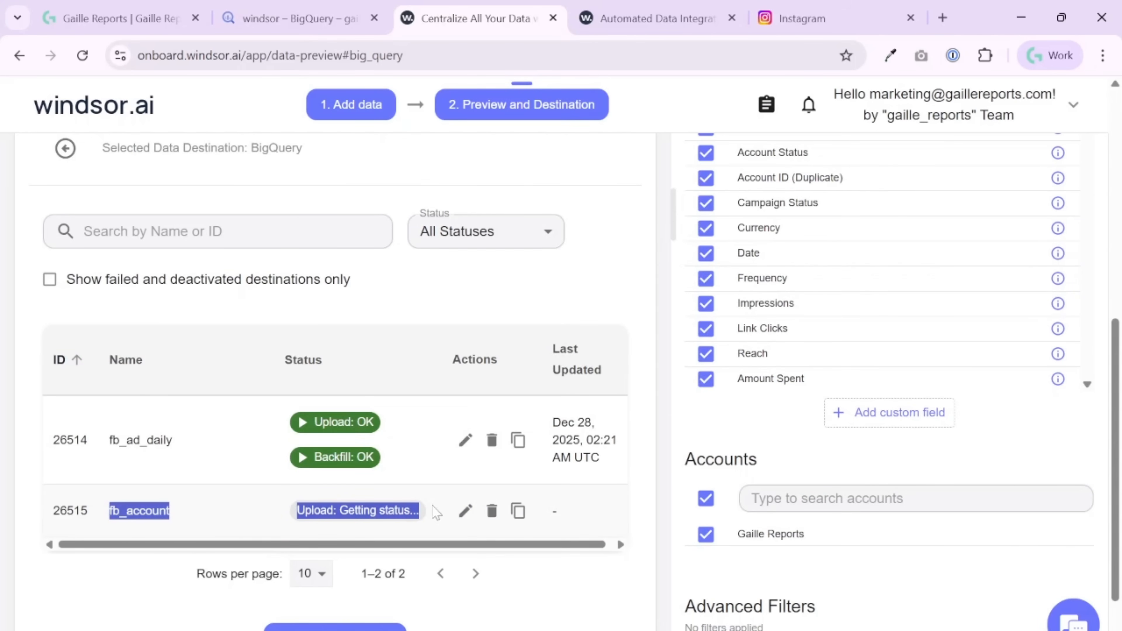
{"action": "left_click", "coordinate": [297, 18]}
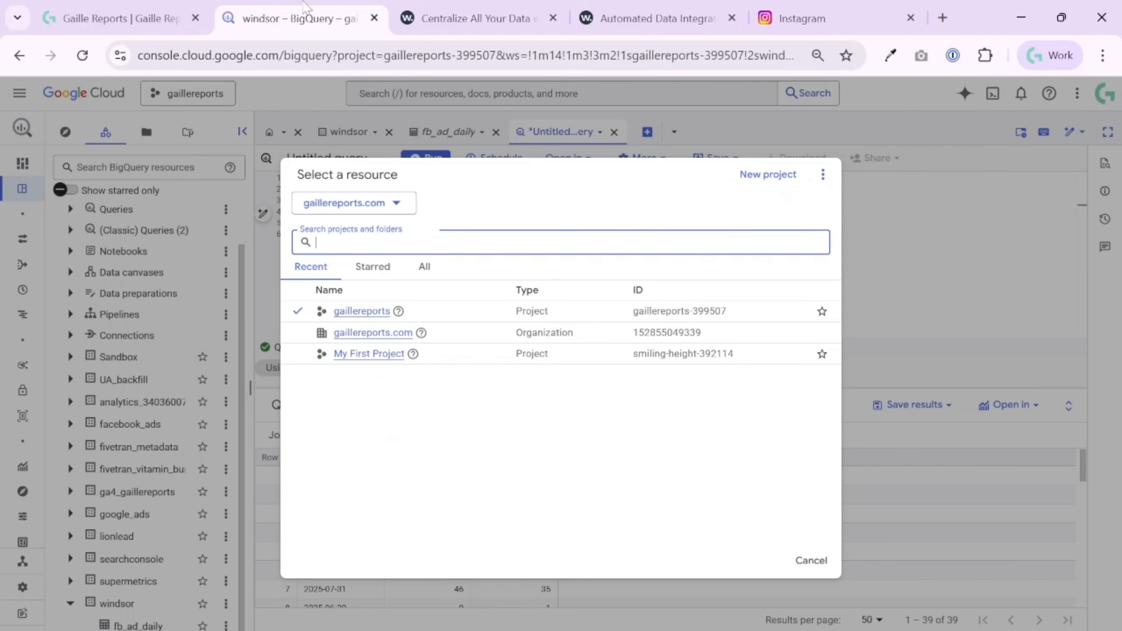
{"action": "left_click", "coordinate": [798, 562]}
{"action": "left_click", "coordinate": [111, 603]}
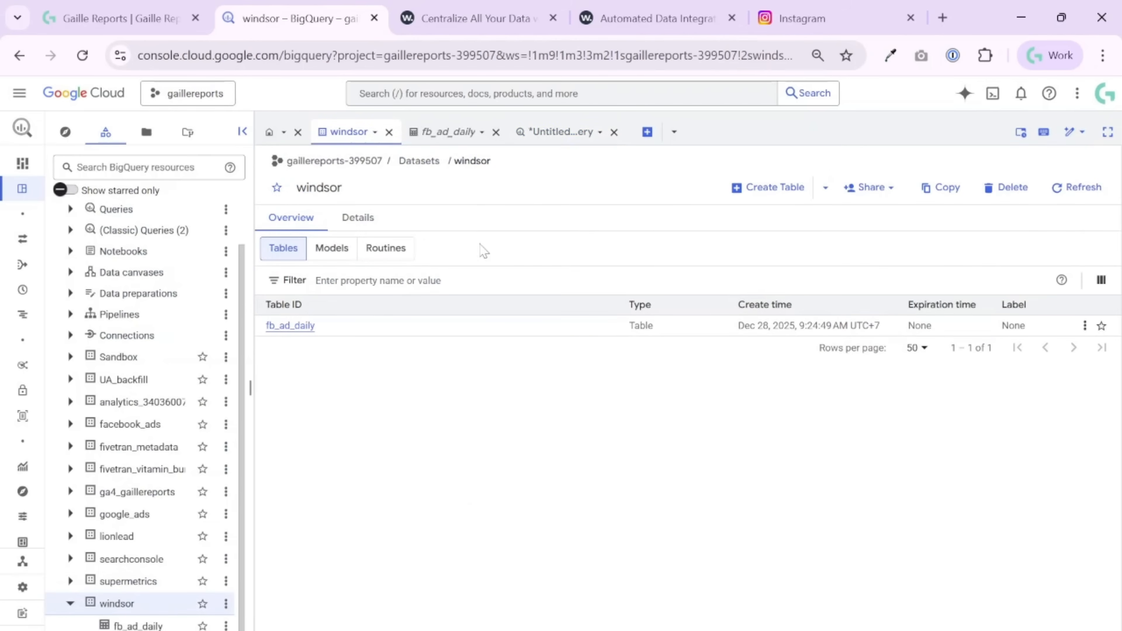
{"action": "key", "text": "ctrl+Tab"}
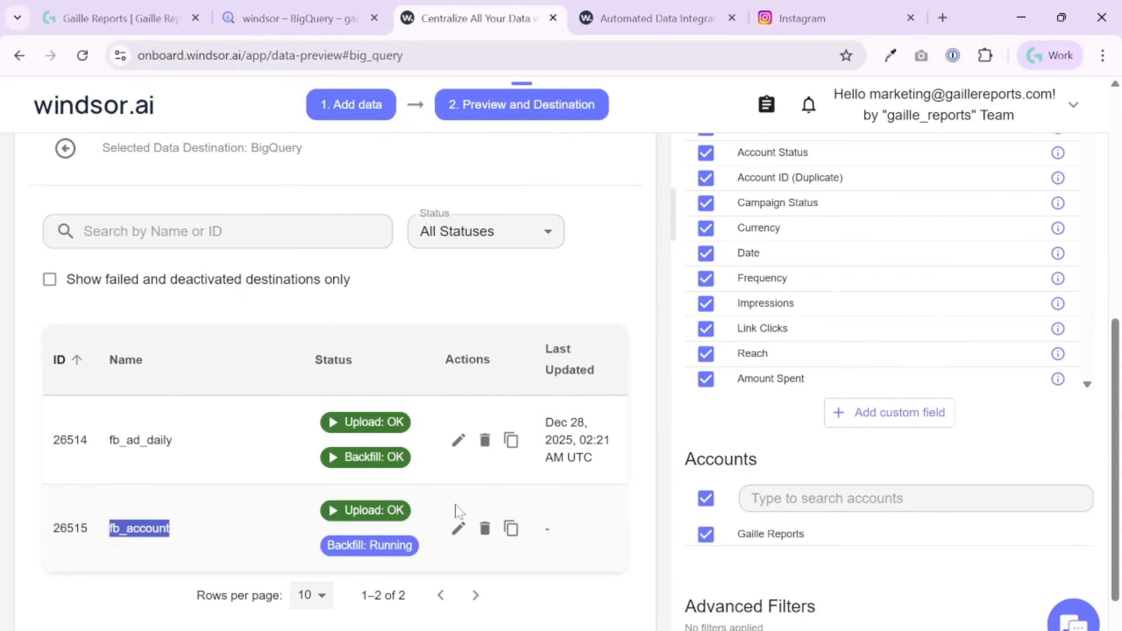
- Return to BigQuery's windsor dataset, open the fb_account table and review its schema and data preview
{"action": "left_click", "coordinate": [297, 18]}
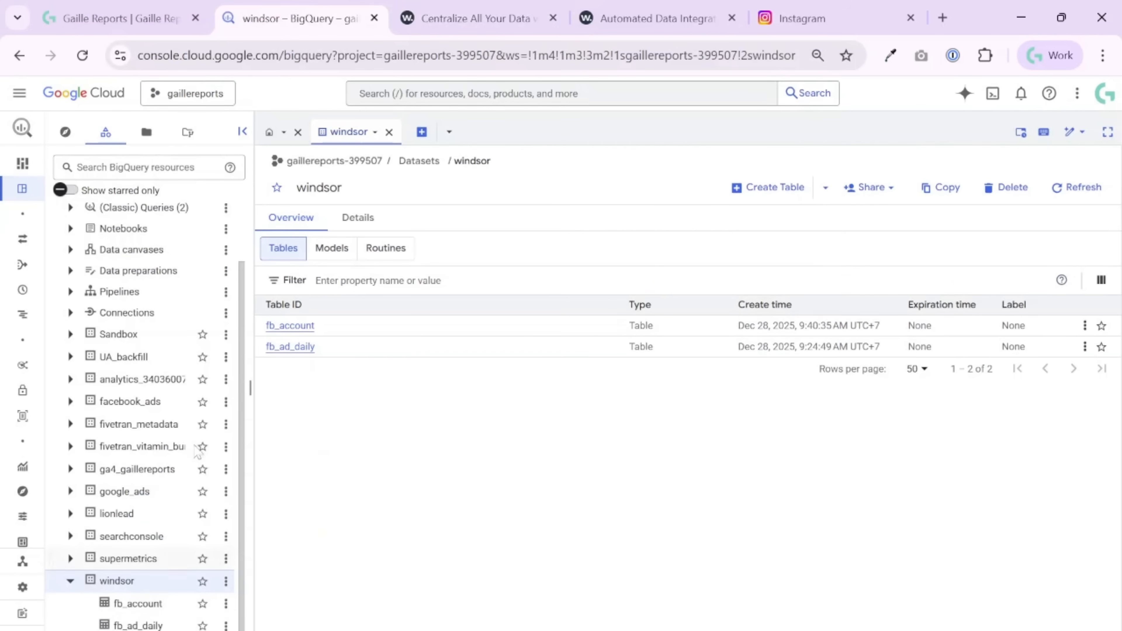
{"action": "left_click", "coordinate": [291, 327]}
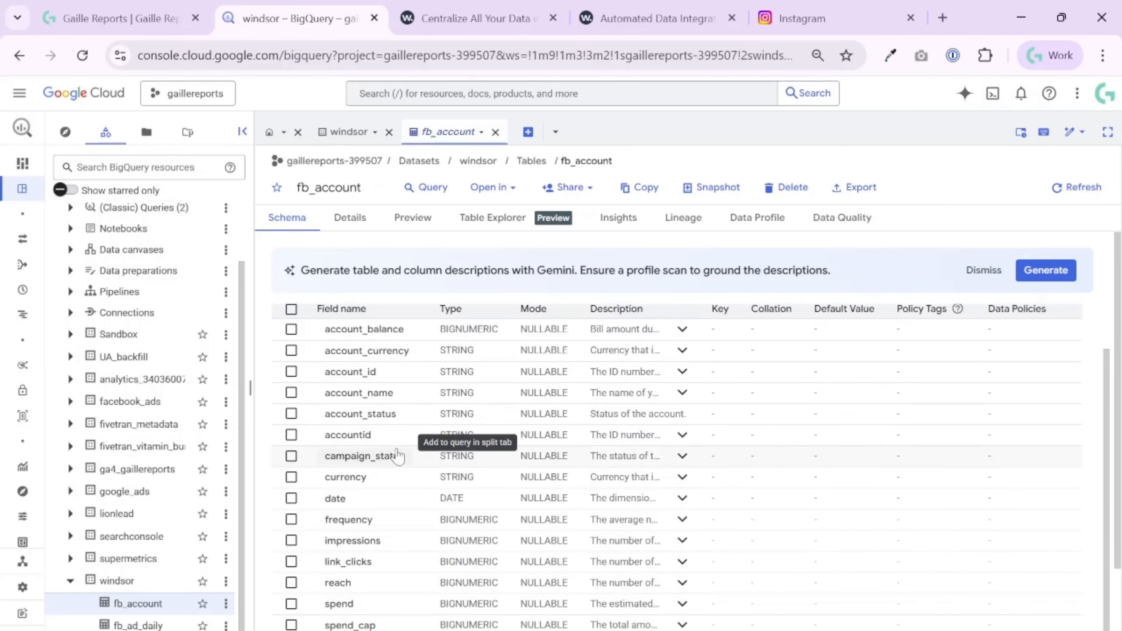
{"action": "left_click", "coordinate": [427, 218]}
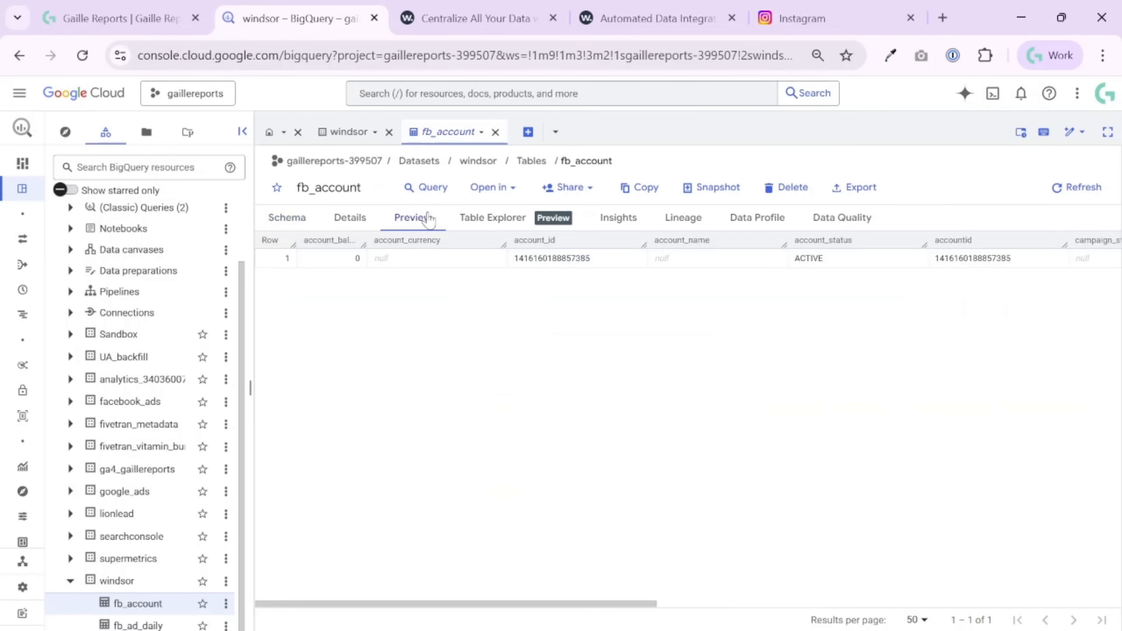
- Create and run a query selecting all columns from fb_account with a limit of 1000, and look through the result columns
{"action": "left_click", "coordinate": [430, 188]}
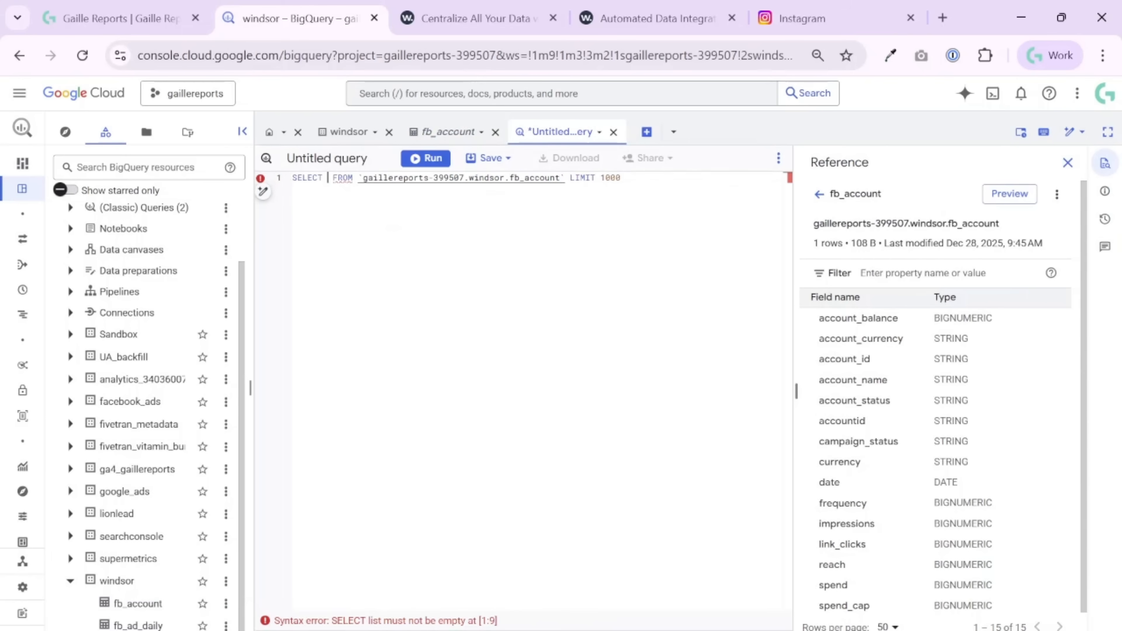
{"action": "type", "text": "*"}
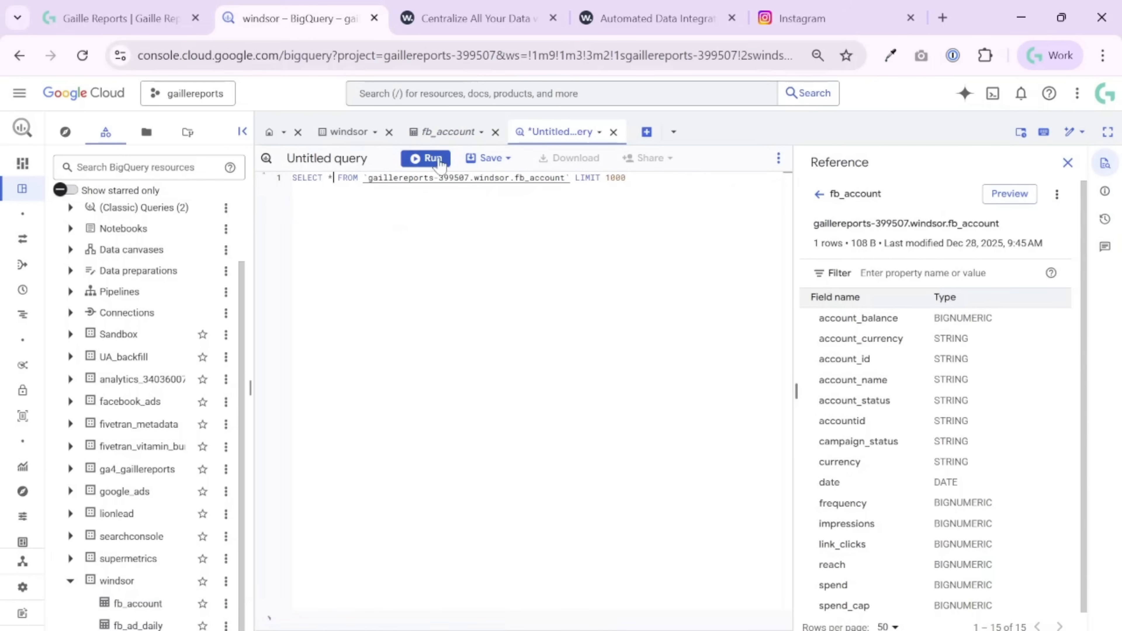
{"action": "left_click", "coordinate": [425, 158]}
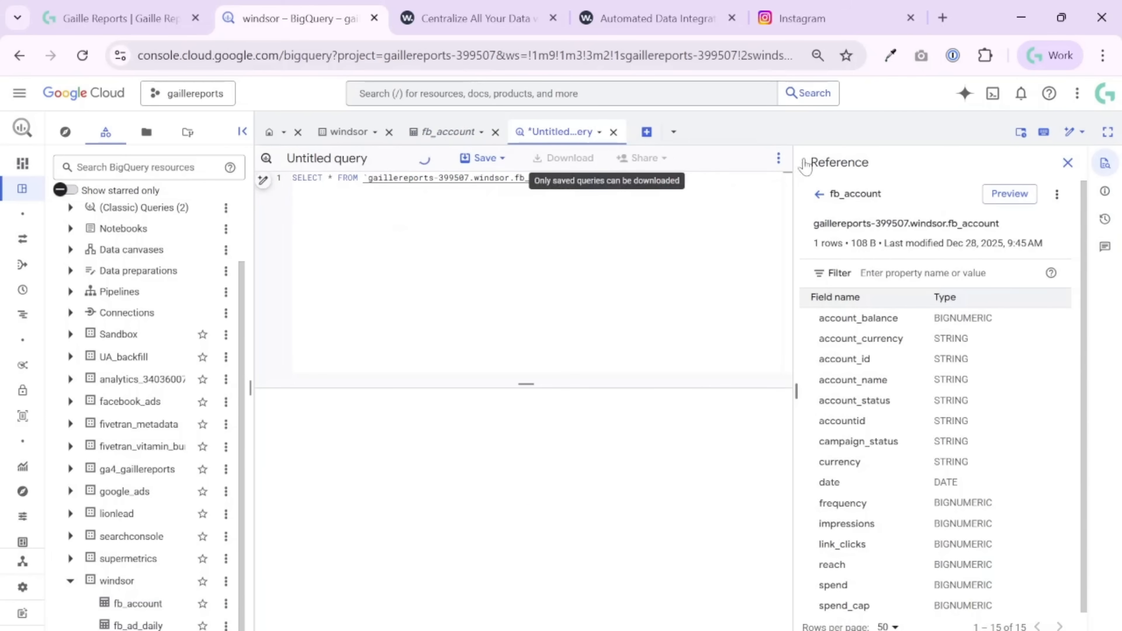
{"action": "left_click", "coordinate": [1068, 163]}
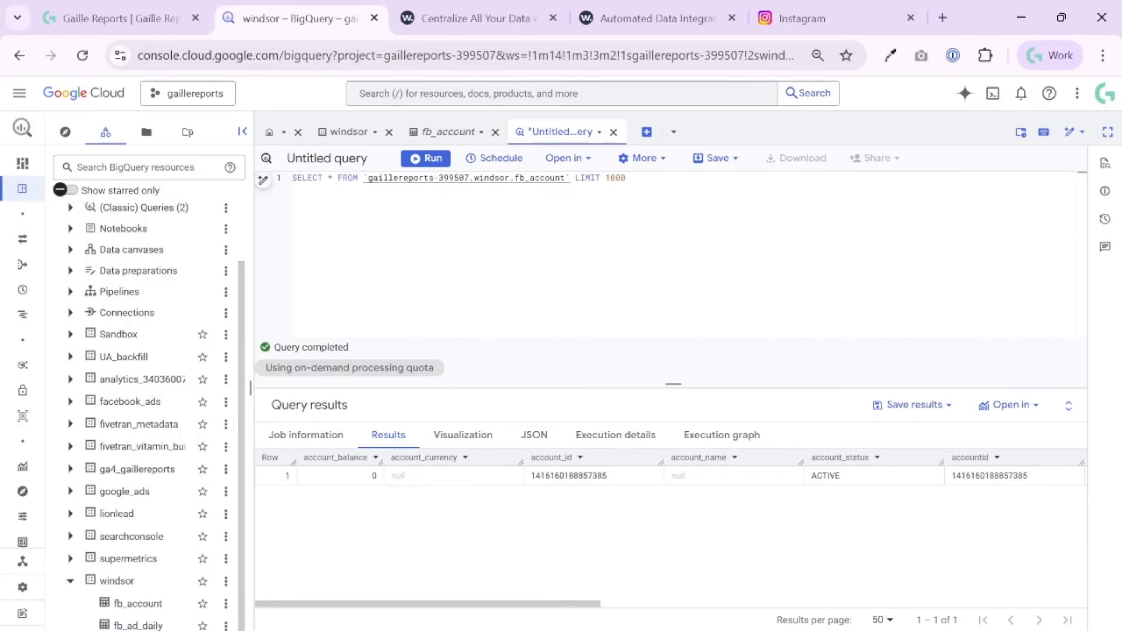
{"action": "left_click_drag", "start_coordinate": [560, 602], "coordinate": [790, 604]}
- Check the fb_account backfill status in Windsor.ai and open the fb_ad_daily table in BigQuery for comparison
{"action": "left_click", "coordinate": [483, 24]}
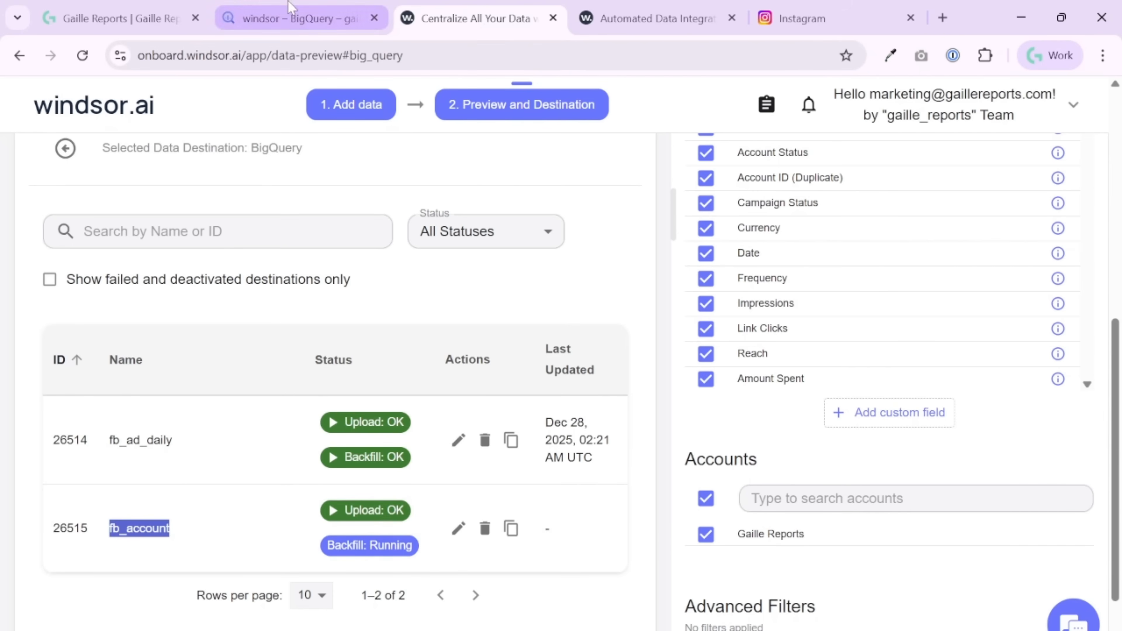
{"action": "left_click", "coordinate": [292, 13]}
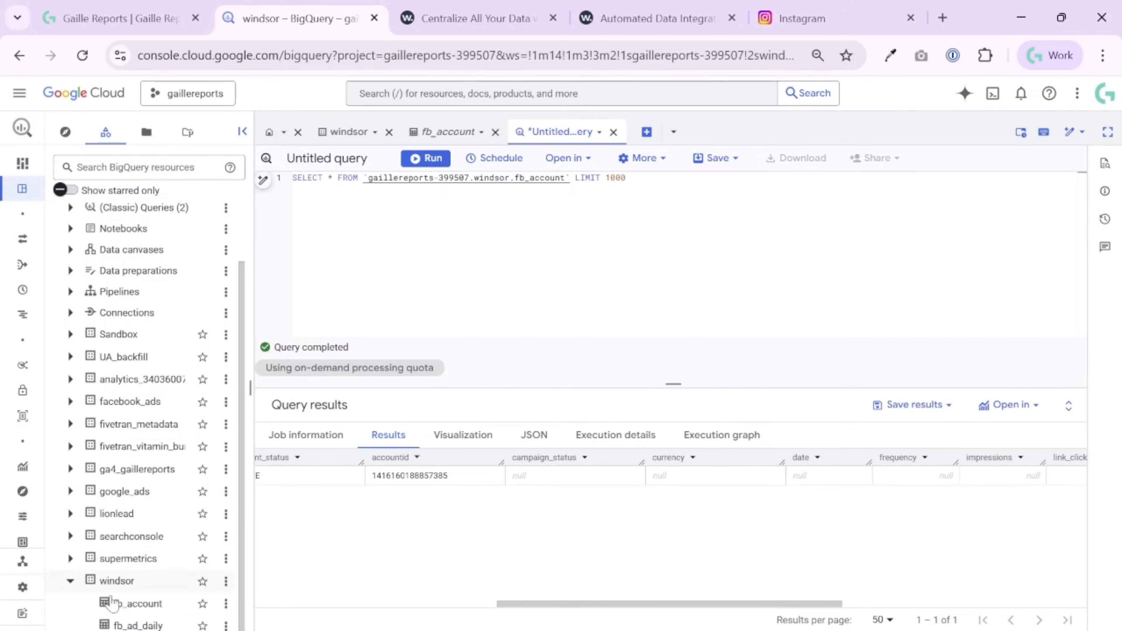
{"action": "left_click", "coordinate": [128, 624]}
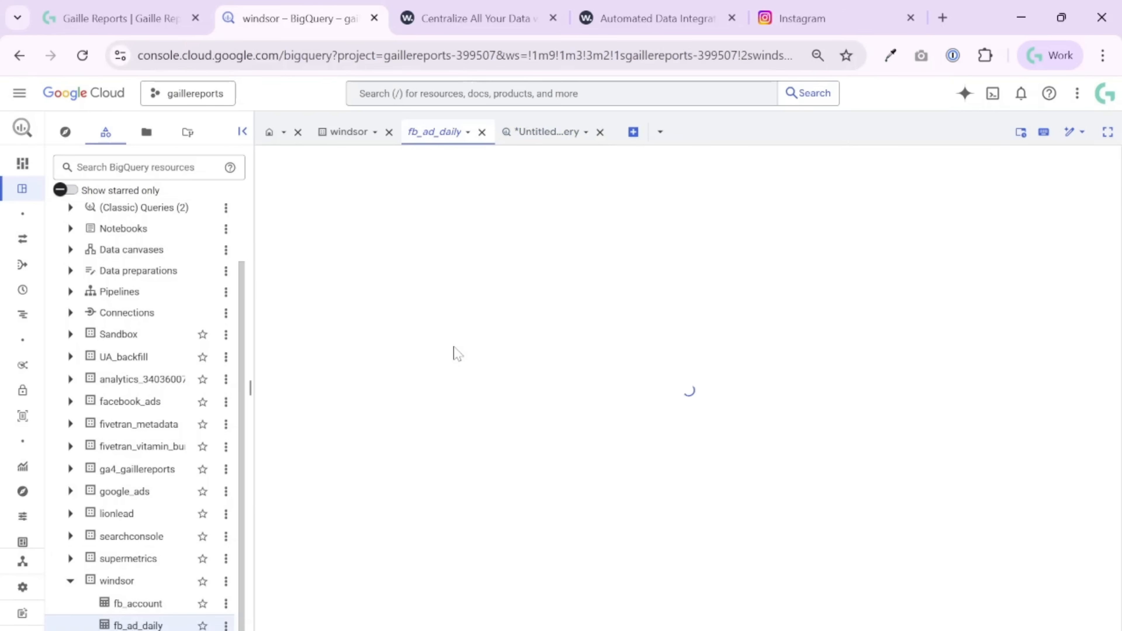
{"action": "key", "text": "ctrl+Tab"}
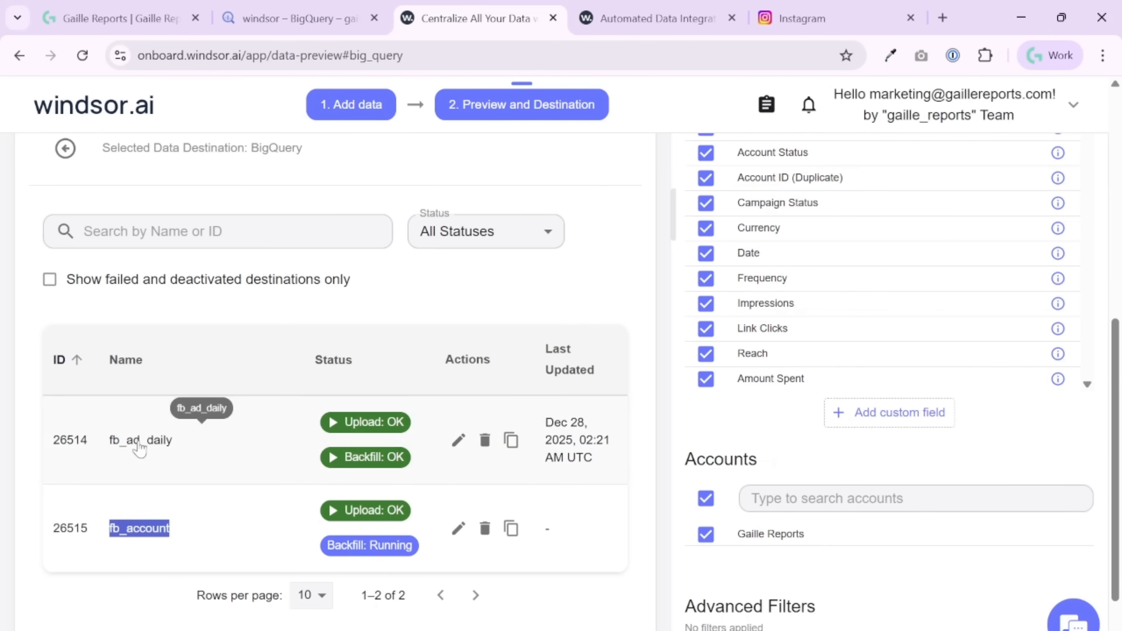
- In BigQuery, query all columns from fb_ad_daily with a limit of 1000, run it, and close the reference pane
{"action": "left_click", "coordinate": [279, 7]}
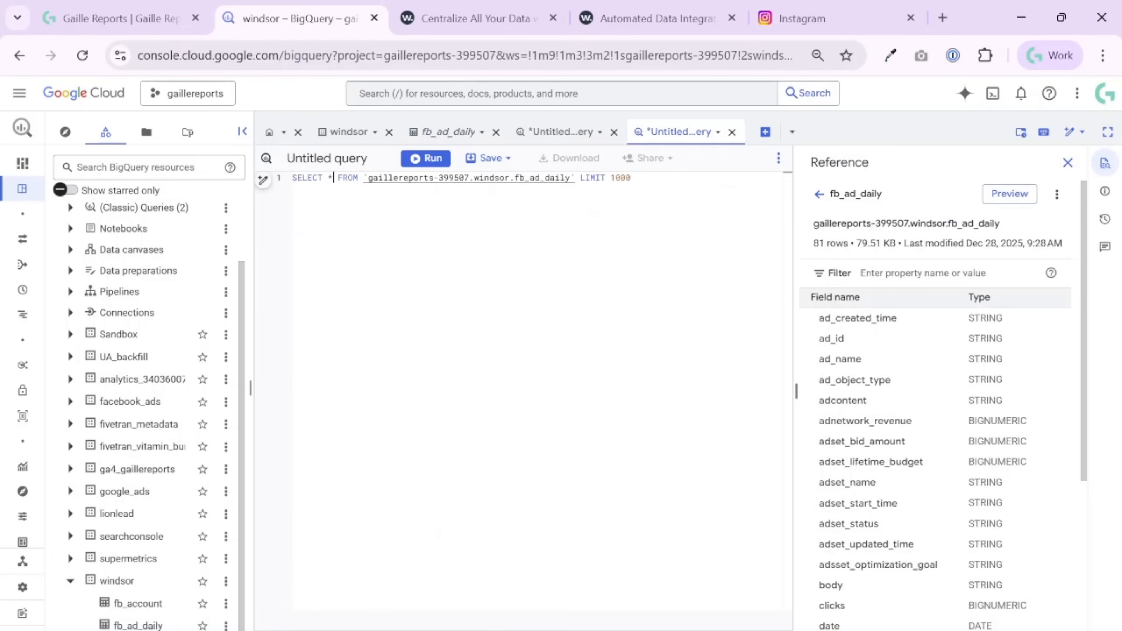
{"action": "left_click", "coordinate": [418, 163]}
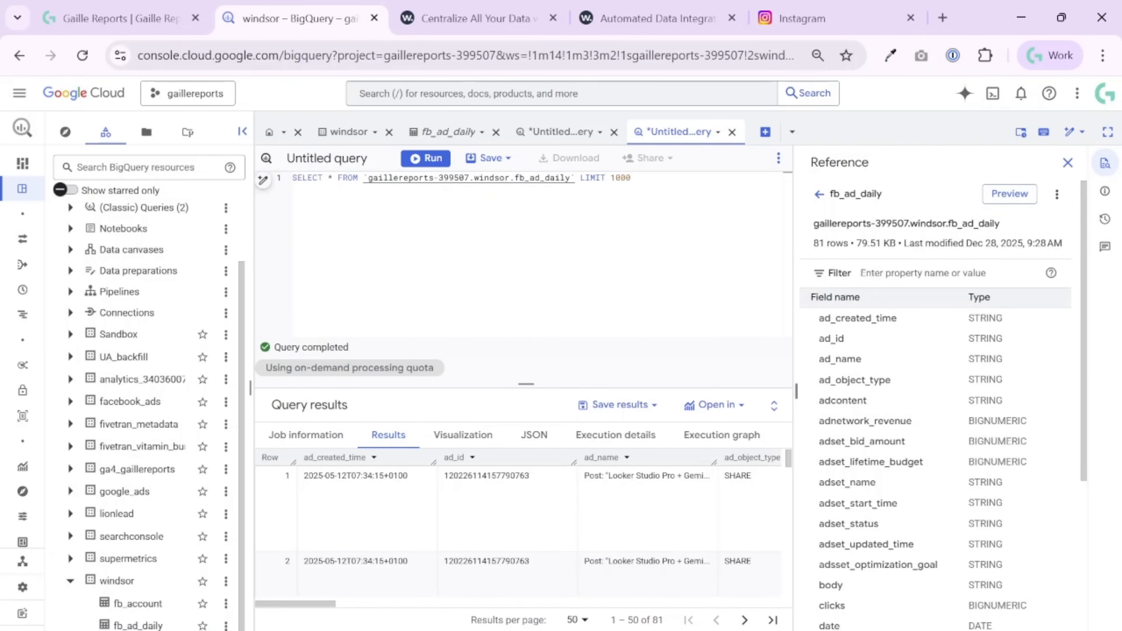
{"action": "scroll", "coordinate": [602, 548], "scroll_direction": "down", "scroll_amount": 10}
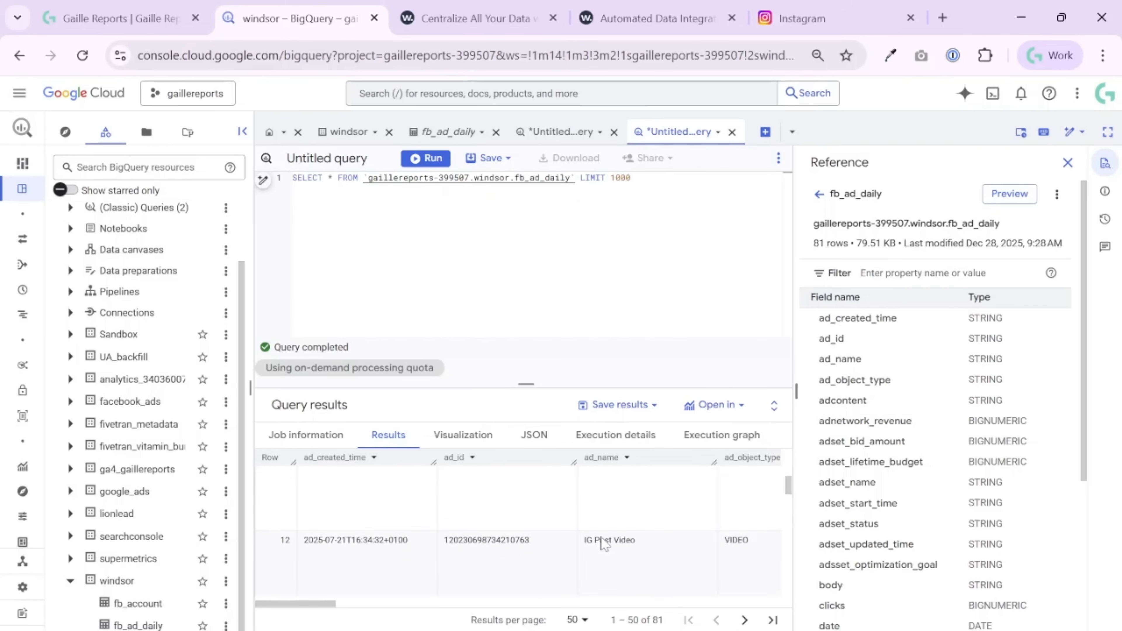
{"action": "scroll", "coordinate": [604, 544], "scroll_direction": "up", "scroll_amount": 10}
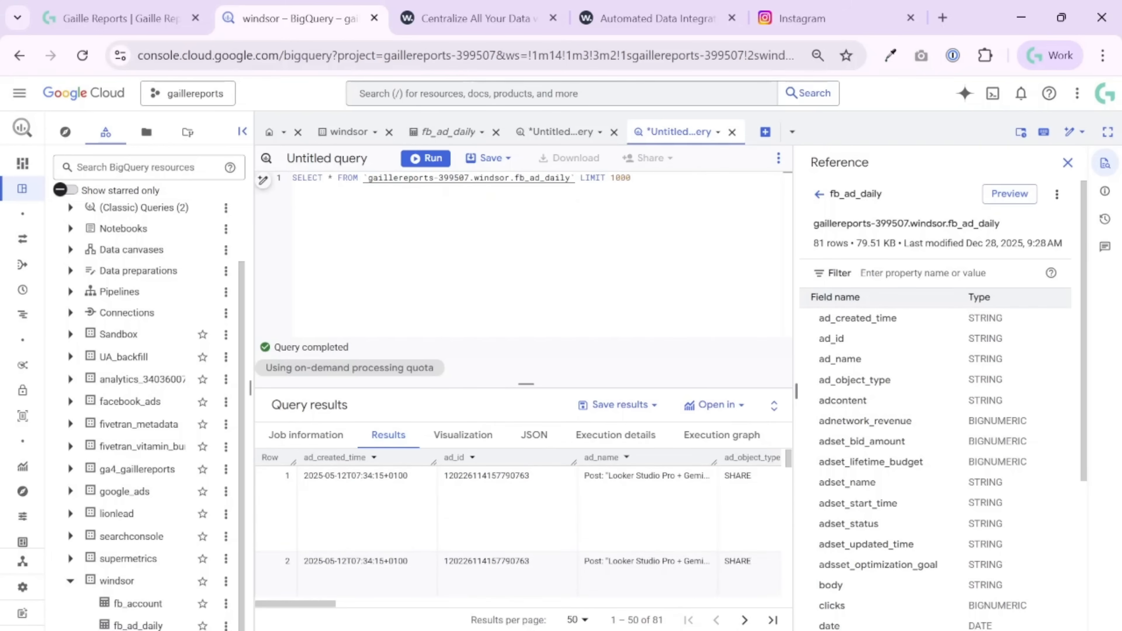
{"action": "left_click", "coordinate": [1067, 163]}
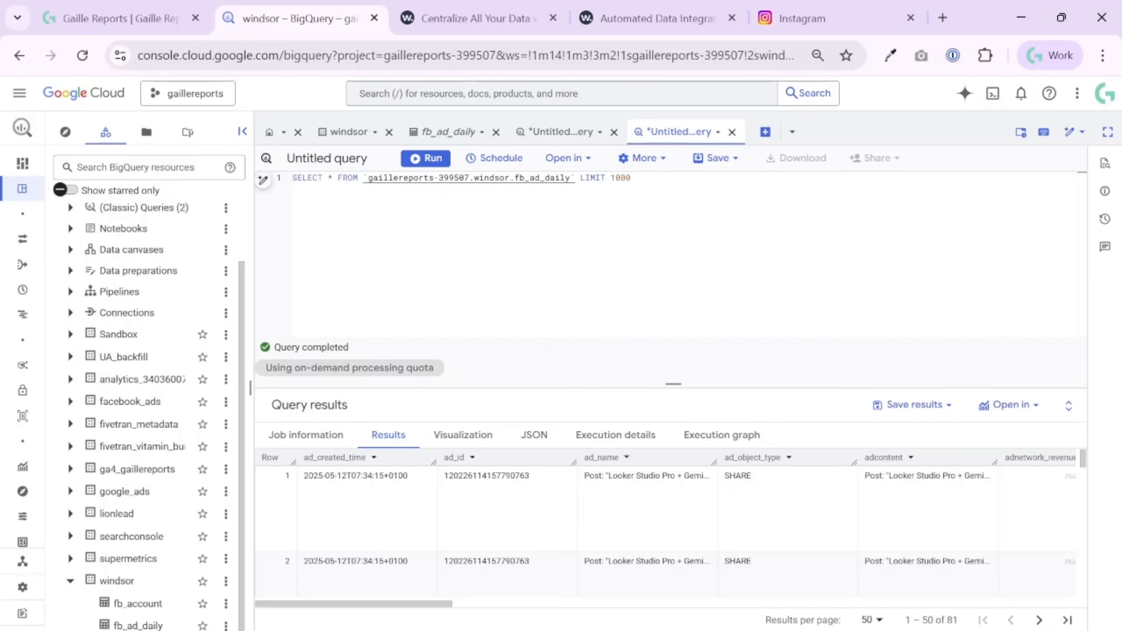
- Switch to the Gaille Reports website and view the beginning of its home page
{"action": "left_click", "coordinate": [119, 18]}
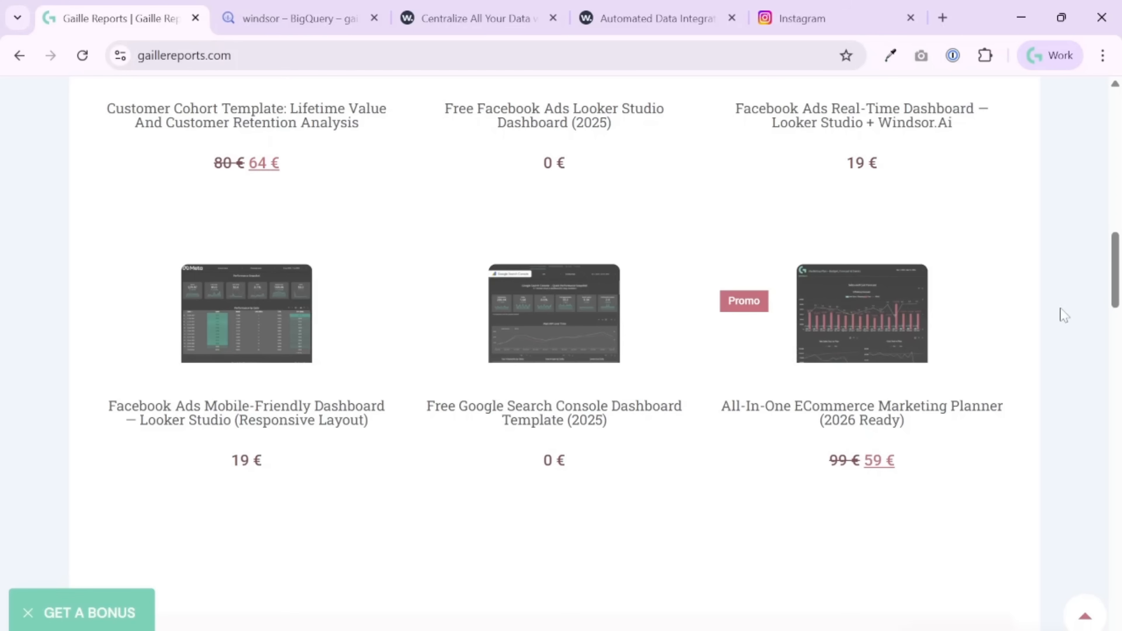
{"action": "scroll", "coordinate": [1062, 315], "scroll_direction": "up", "scroll_amount": 15}
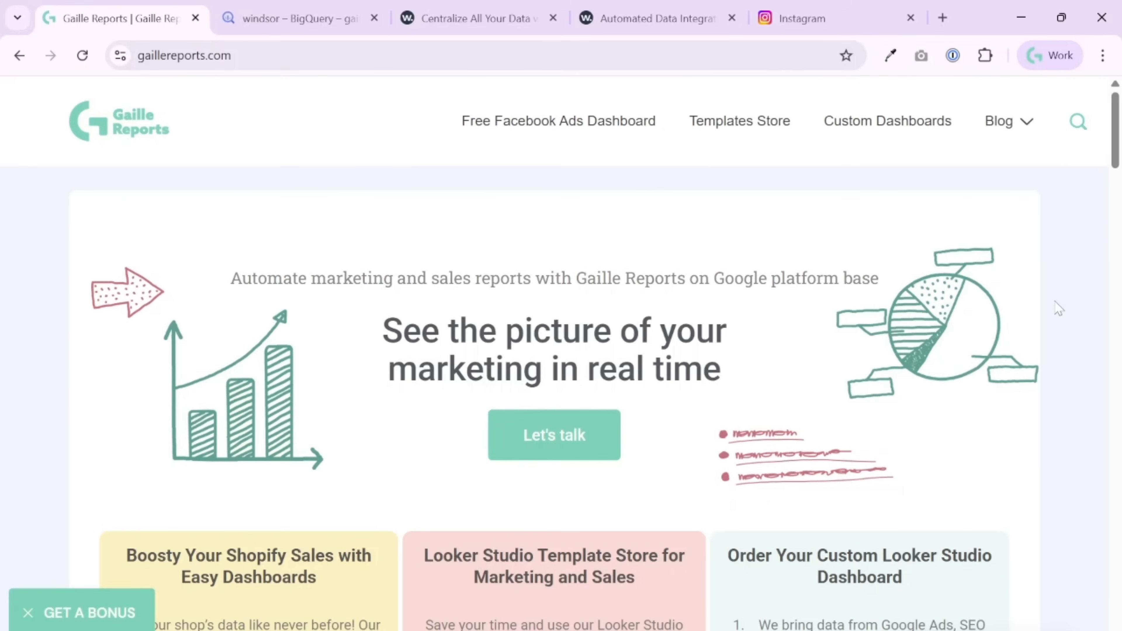